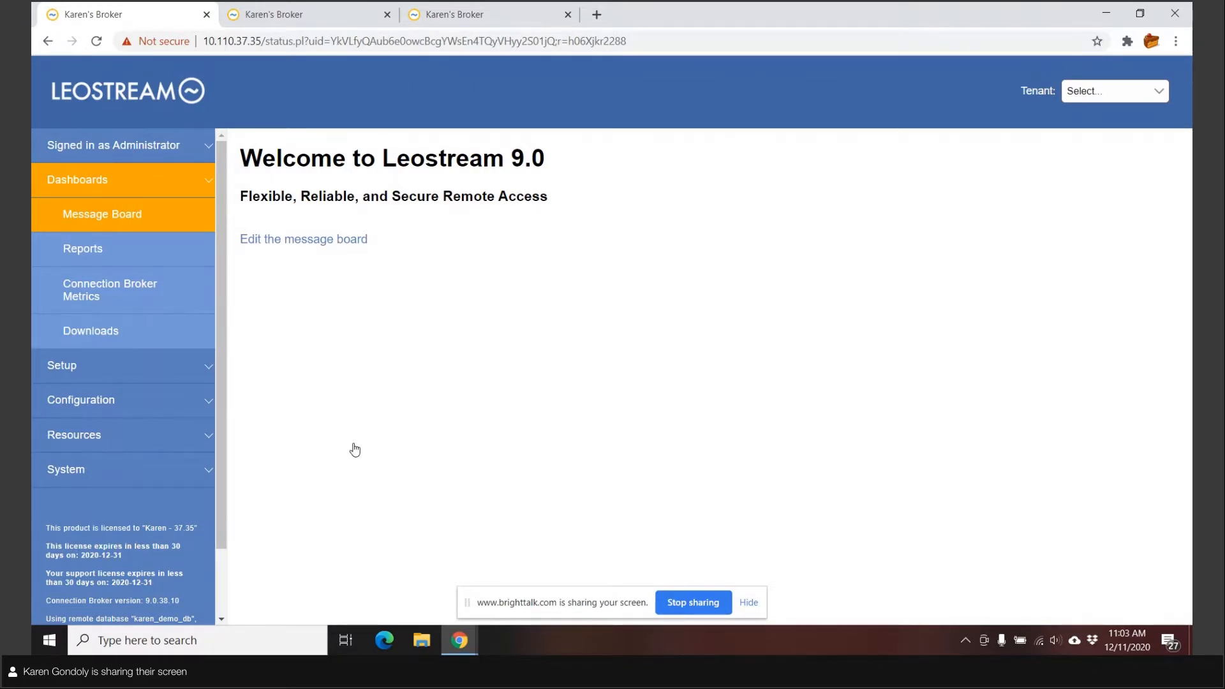
- Open the Domain User role from the configured roles and review its session permissions
{"action": "left_click", "coordinate": [133, 409]}
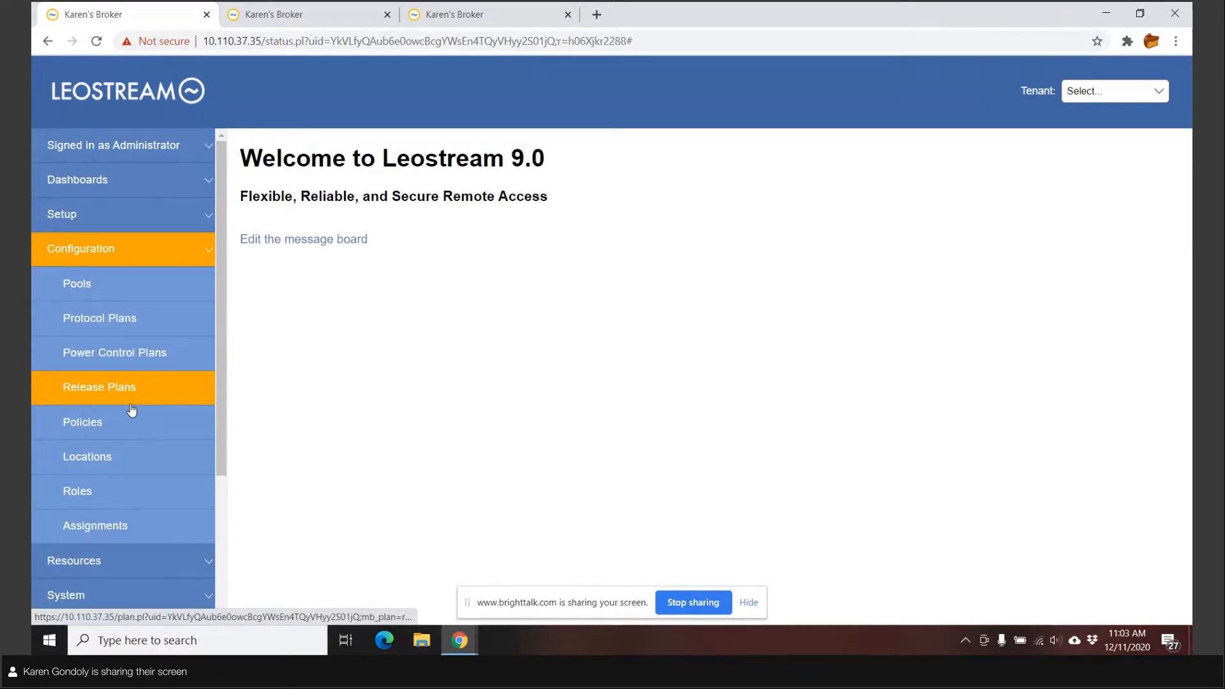
{"action": "left_click", "coordinate": [93, 507]}
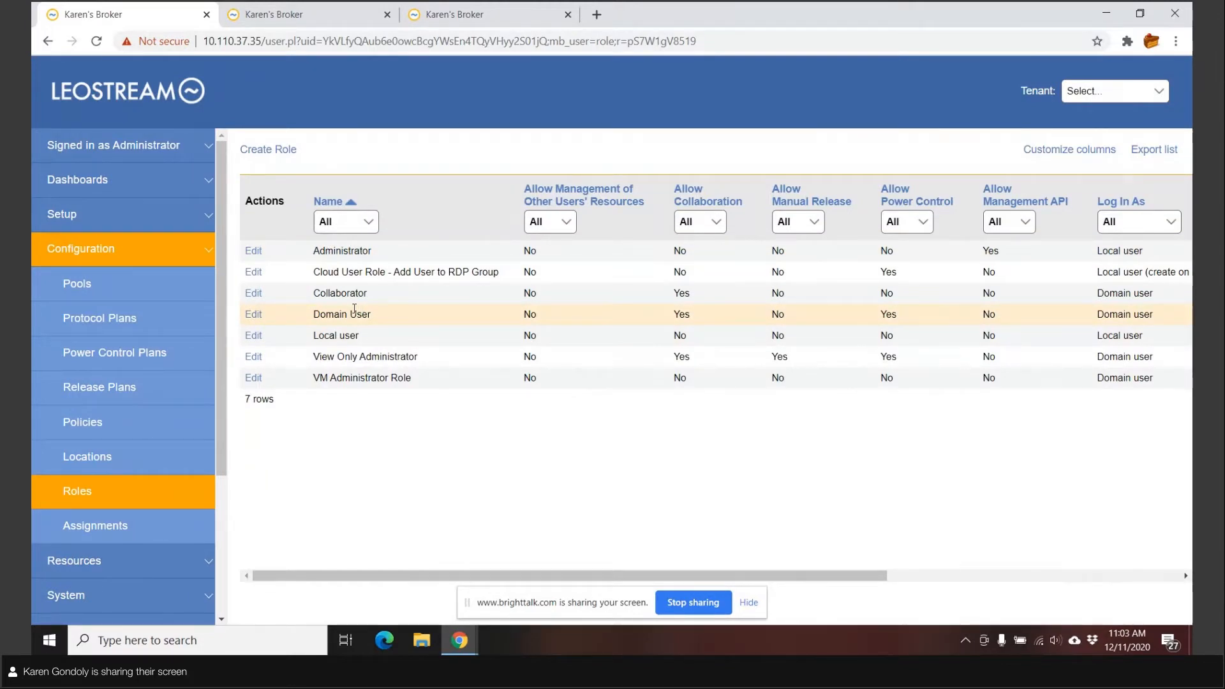
{"action": "left_click", "coordinate": [253, 314]}
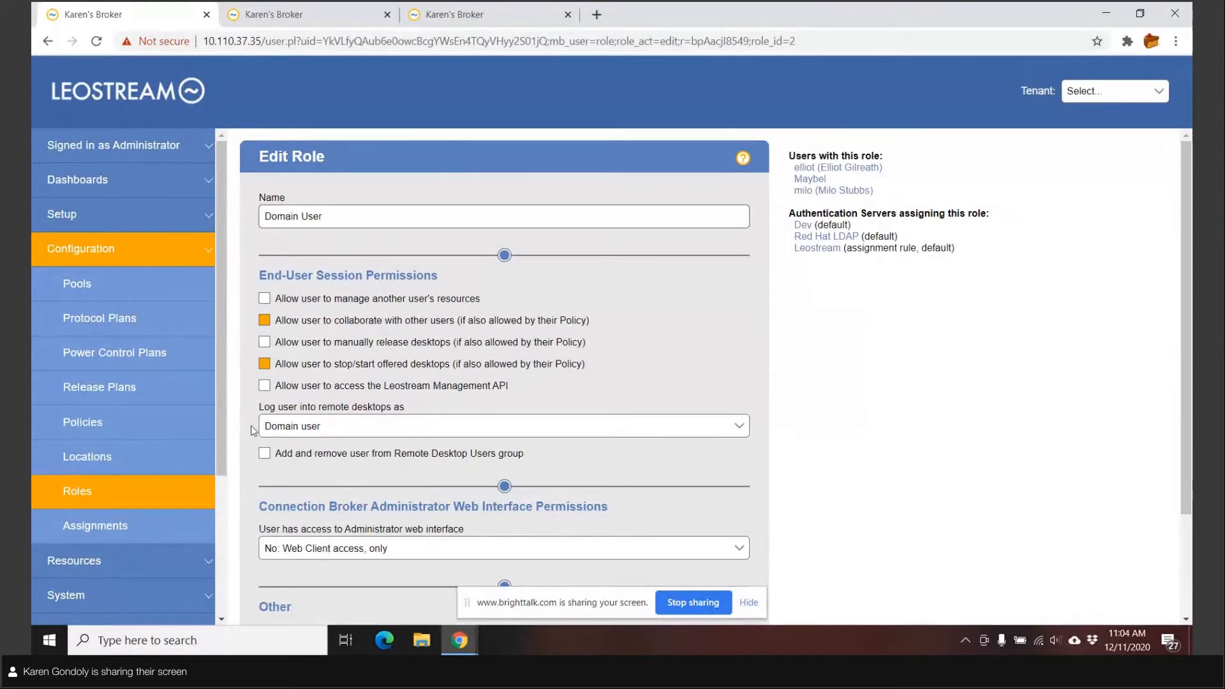
- Open the VM Administrator Role and review the choices for access to the Administrator web interface
{"action": "left_click", "coordinate": [93, 497]}
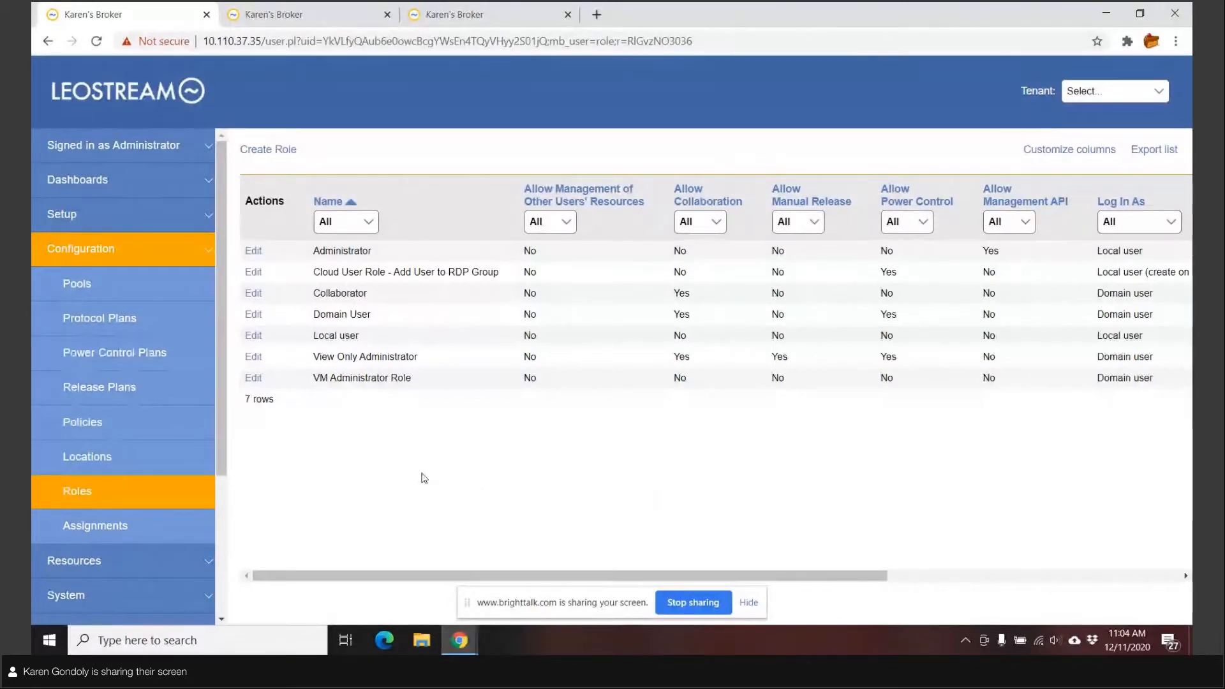
{"action": "left_click", "coordinate": [253, 378]}
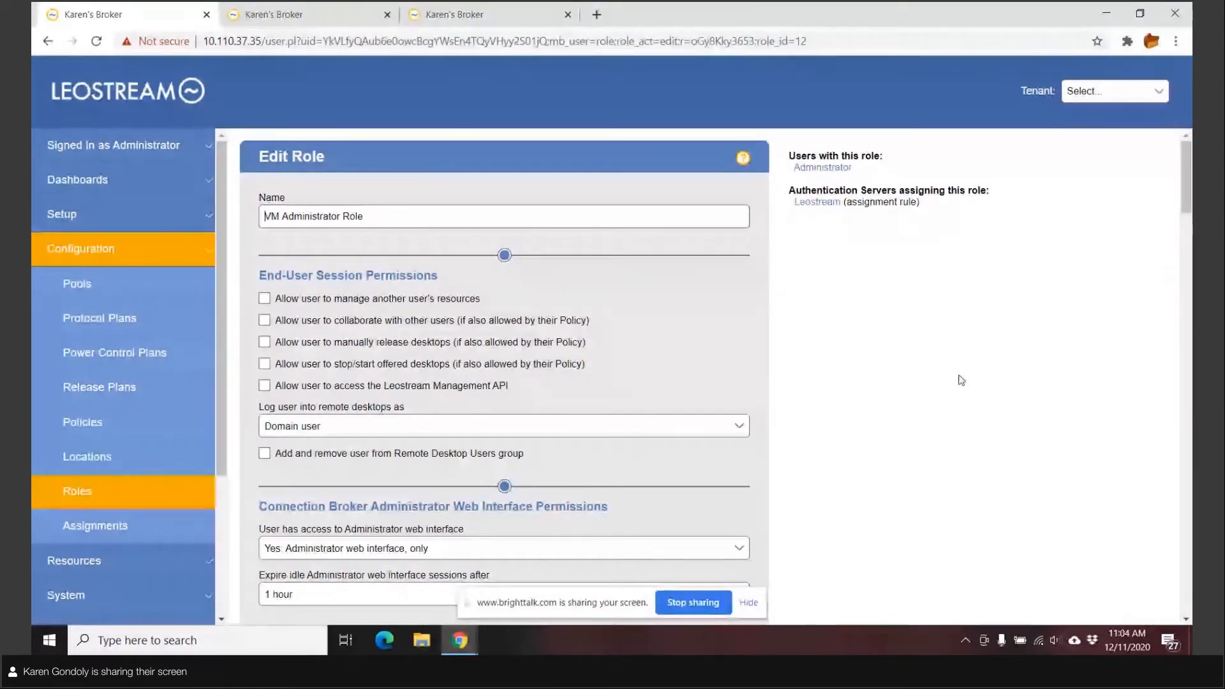
{"action": "scroll", "coordinate": [967, 380], "scroll_direction": "down", "scroll_amount": 5}
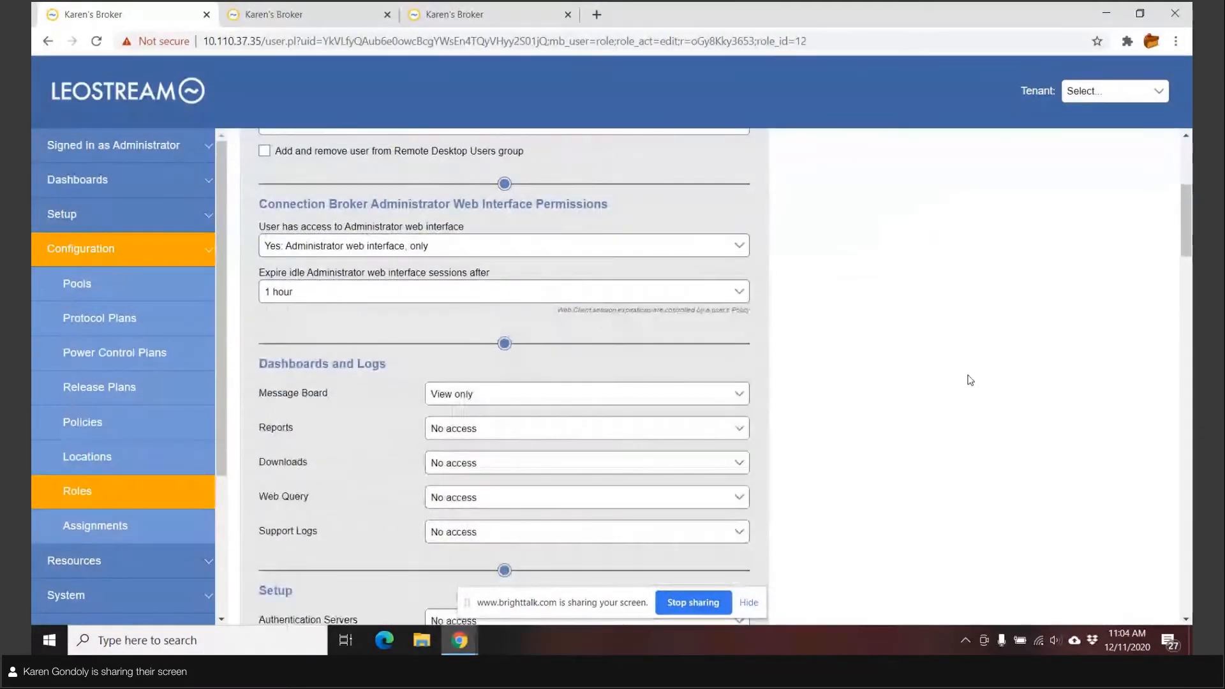
{"action": "left_click", "coordinate": [326, 246]}
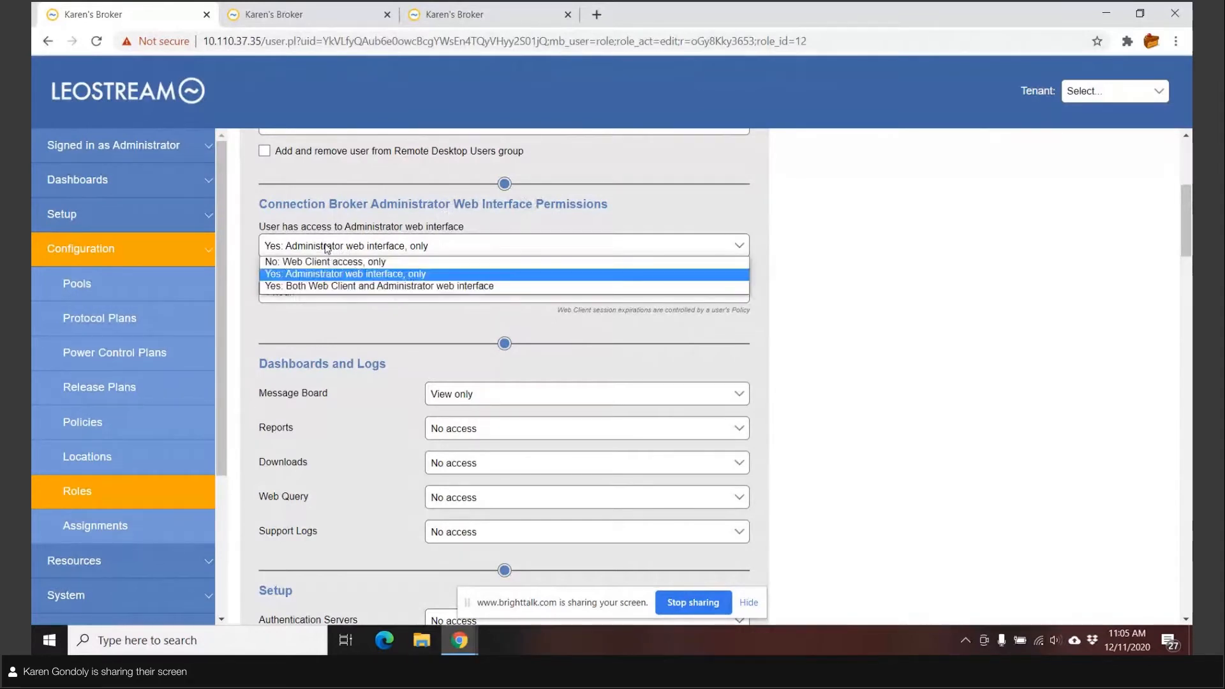
{"action": "left_click", "coordinate": [329, 275]}
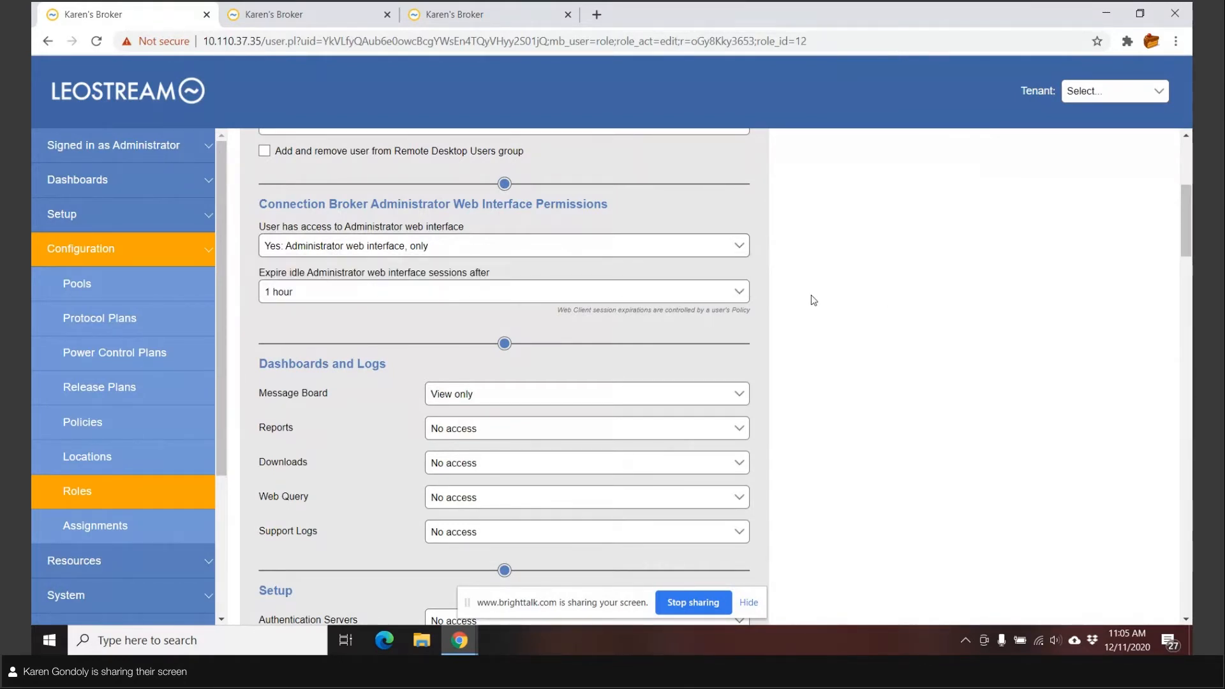
{"action": "left_click", "coordinate": [419, 252]}
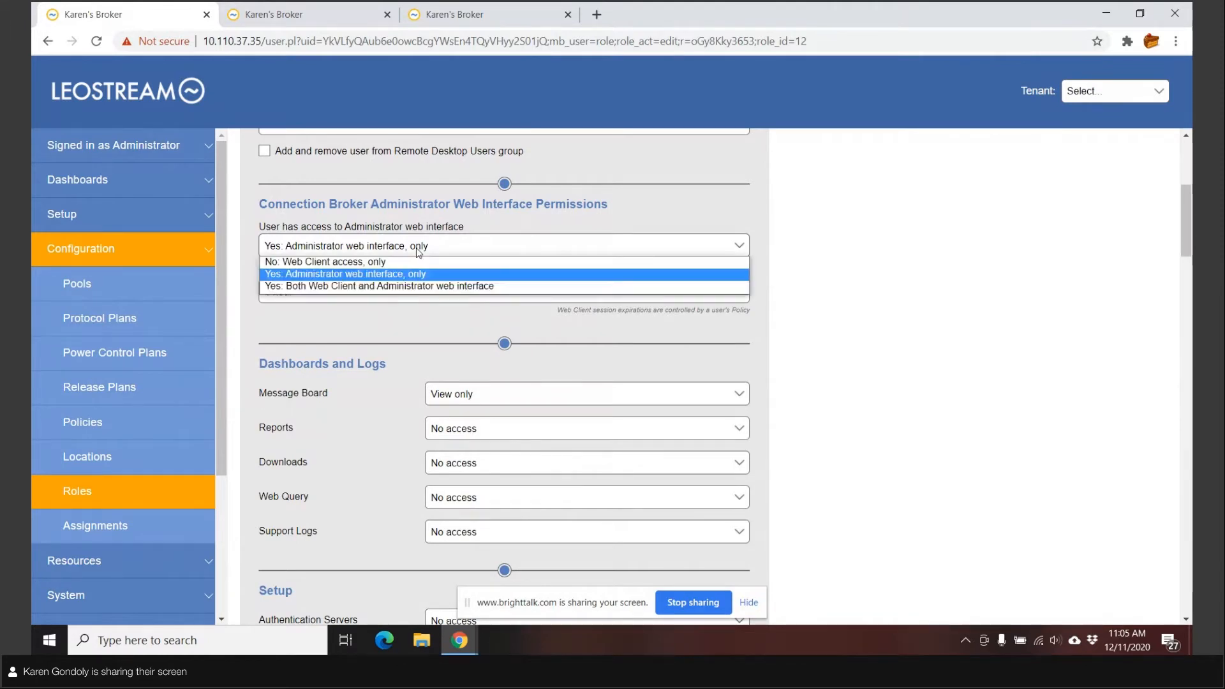
{"action": "left_click", "coordinate": [419, 253]}
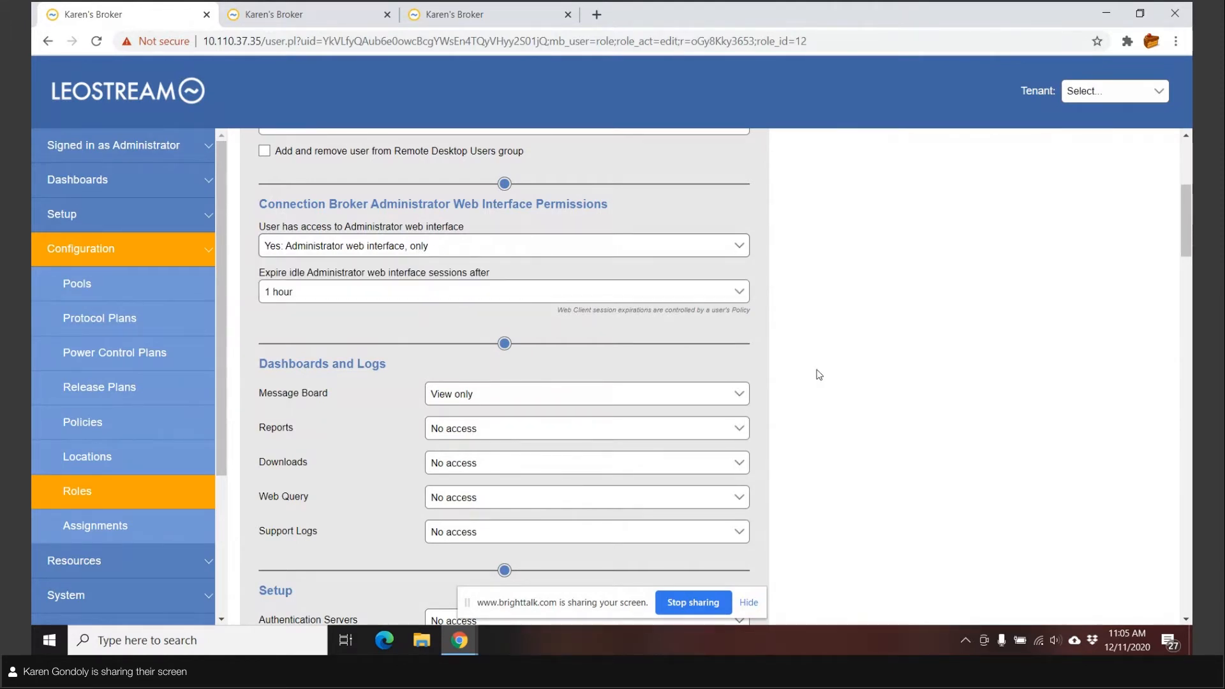
- Examine the VM Administrator Role's dashboard, setup and configuration permissions and its custom permissions for desktops in the pool
{"action": "scroll", "coordinate": [819, 375], "scroll_direction": "down", "scroll_amount": 1}
{"action": "scroll", "coordinate": [826, 328], "scroll_direction": "down", "scroll_amount": 3}
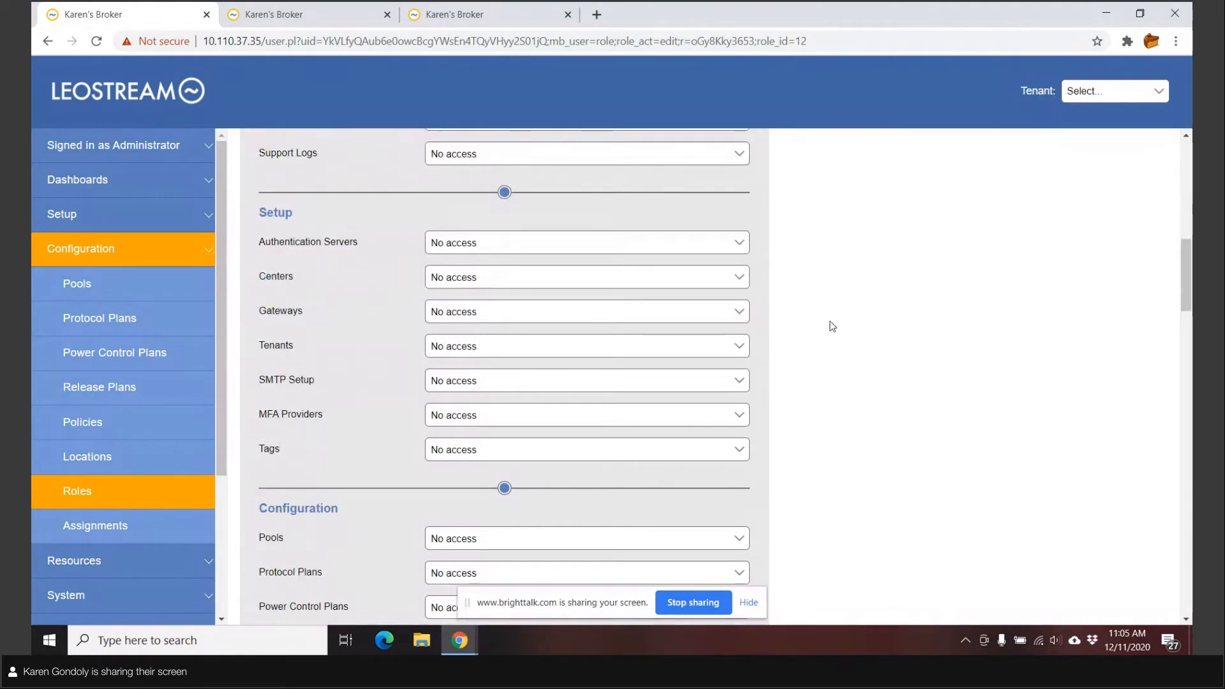
{"action": "scroll", "coordinate": [833, 326], "scroll_direction": "up", "scroll_amount": 3}
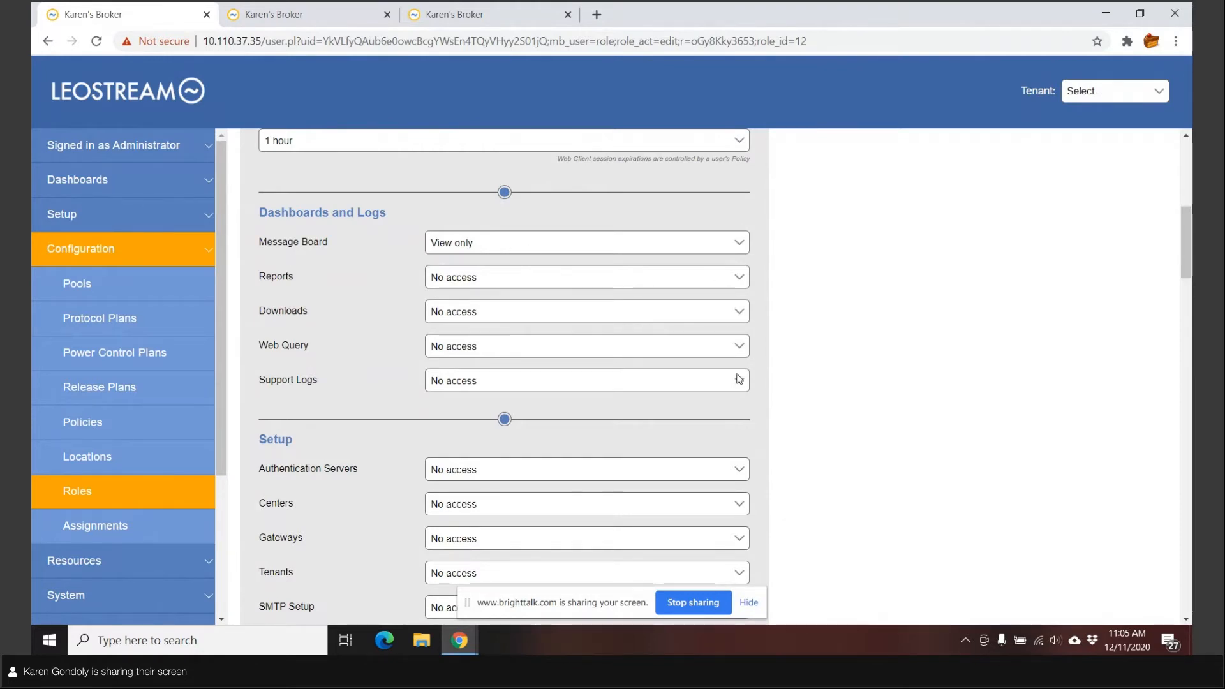
{"action": "scroll", "coordinate": [760, 352], "scroll_direction": "down", "scroll_amount": 1}
{"action": "scroll", "coordinate": [761, 352], "scroll_direction": "down", "scroll_amount": 12}
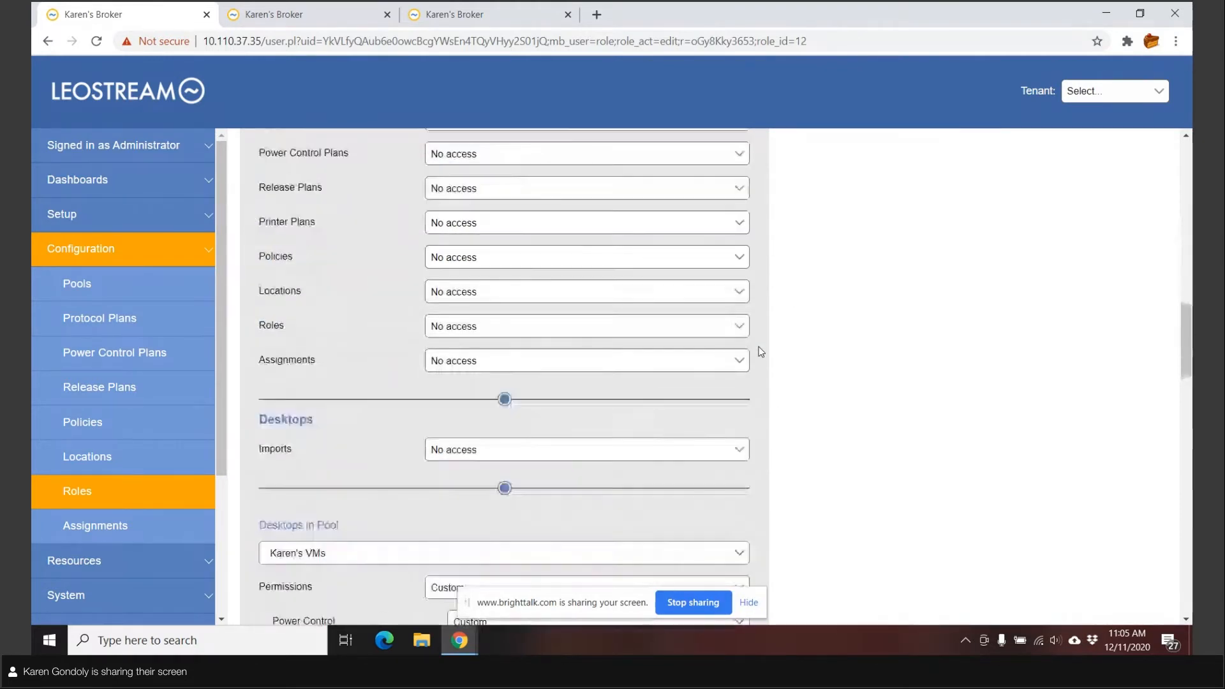
{"action": "scroll", "coordinate": [760, 351], "scroll_direction": "down", "scroll_amount": 2}
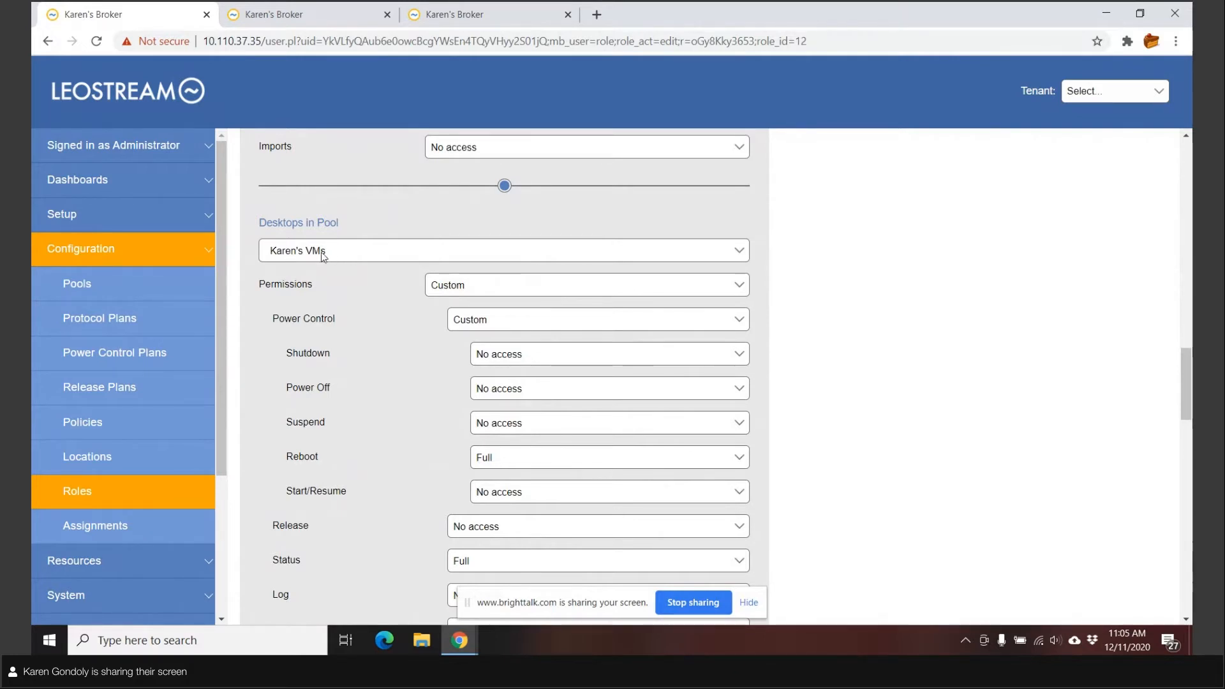
{"action": "scroll", "coordinate": [705, 285], "scroll_direction": "down", "scroll_amount": 2}
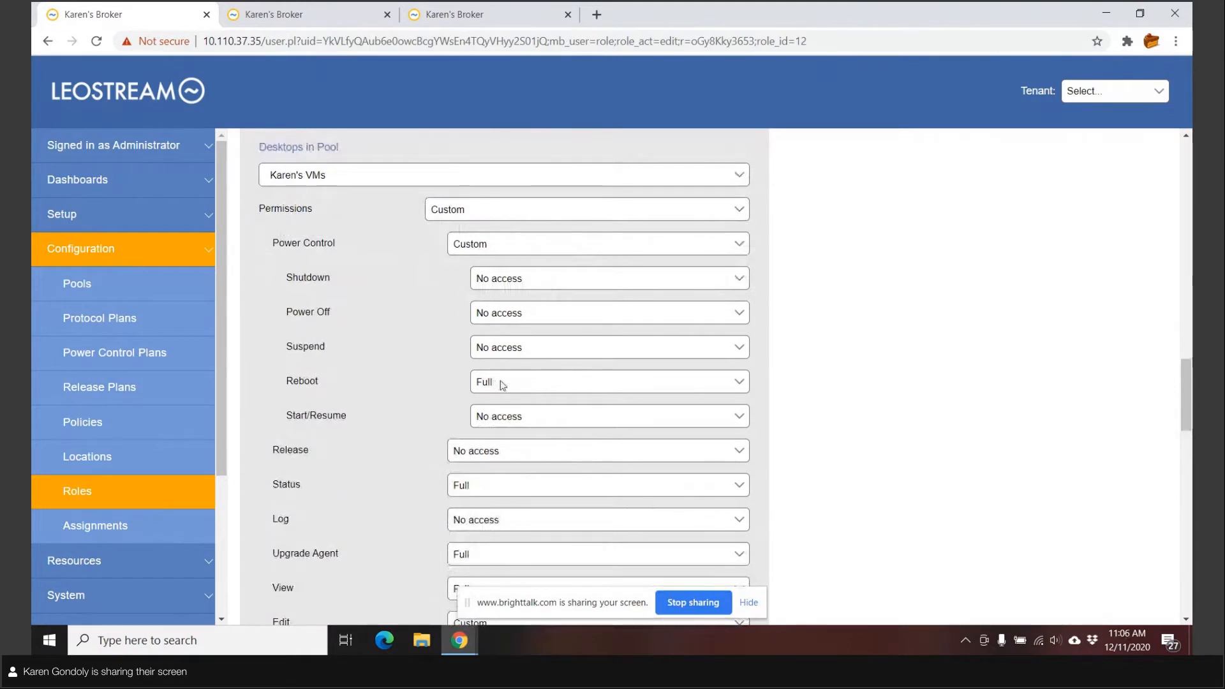
{"action": "scroll", "coordinate": [498, 383], "scroll_direction": "down", "scroll_amount": 4}
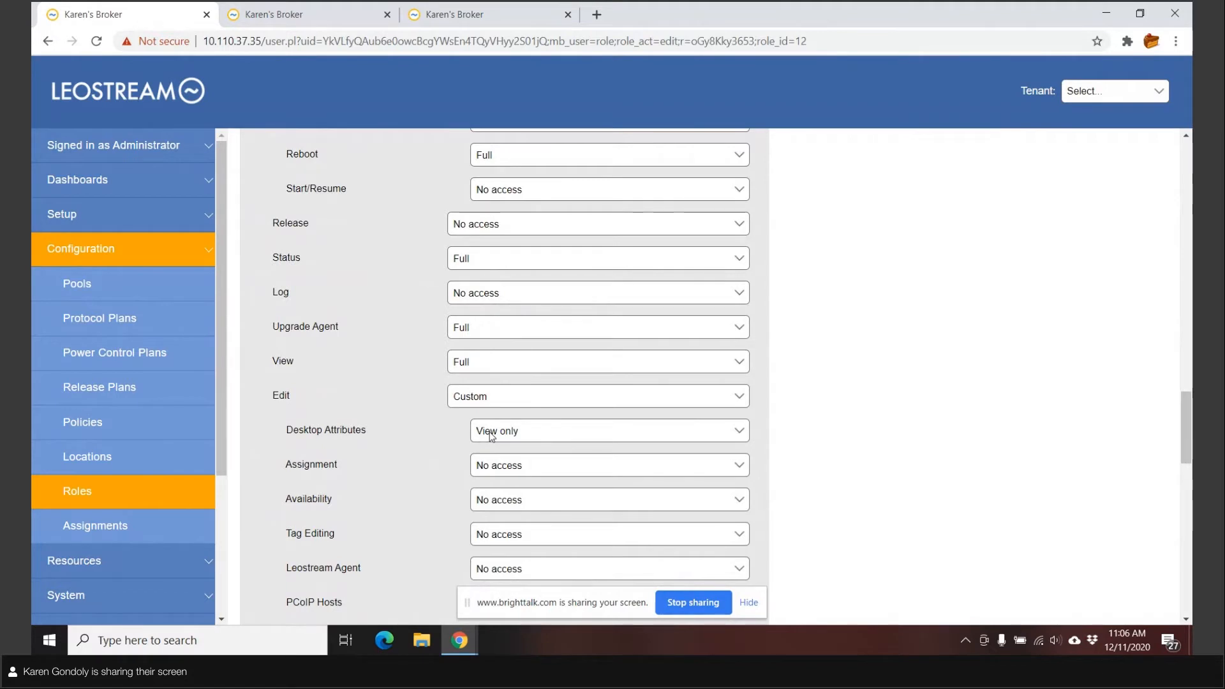
- Open the View Only Administrator role and review its web interface, dashboard, setup and configuration permissions
{"action": "left_click", "coordinate": [66, 498]}
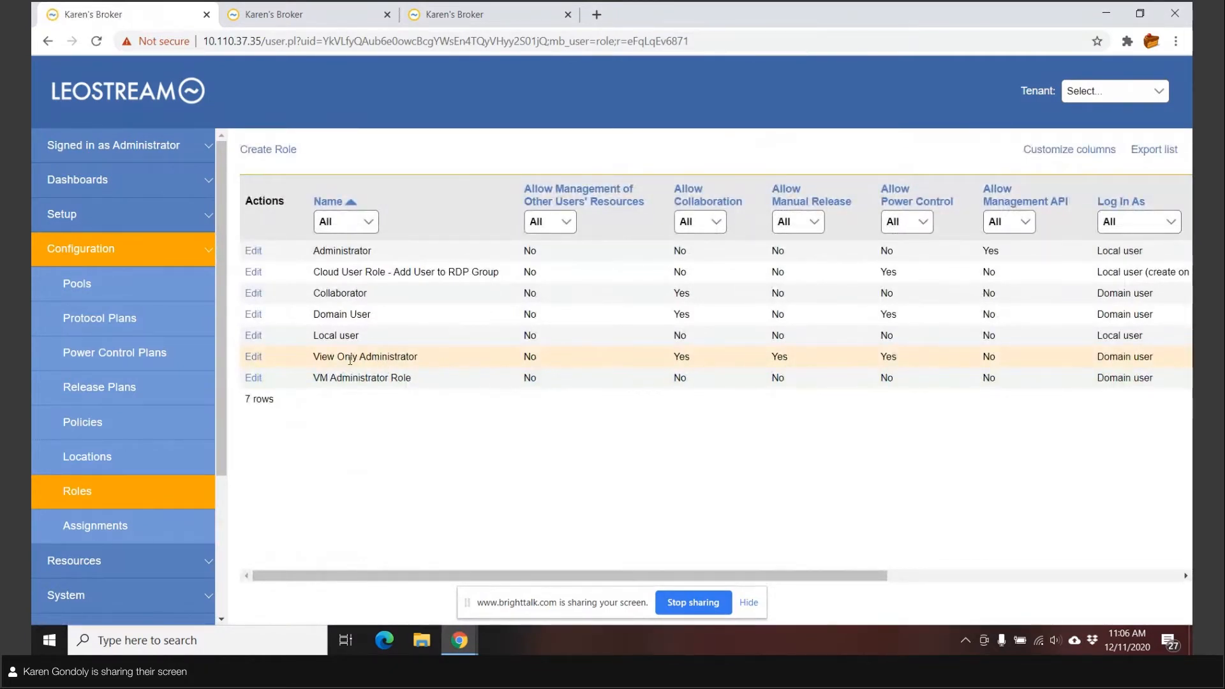
{"action": "left_click", "coordinate": [252, 357]}
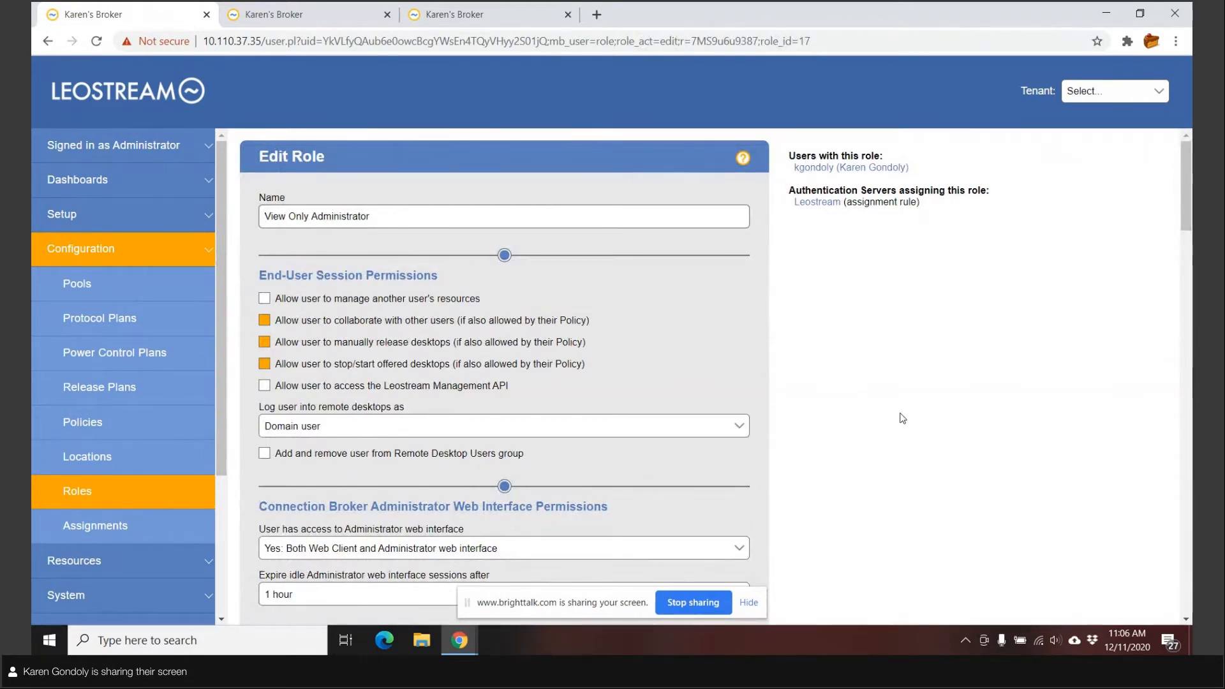
{"action": "scroll", "coordinate": [902, 418], "scroll_direction": "down", "scroll_amount": 4}
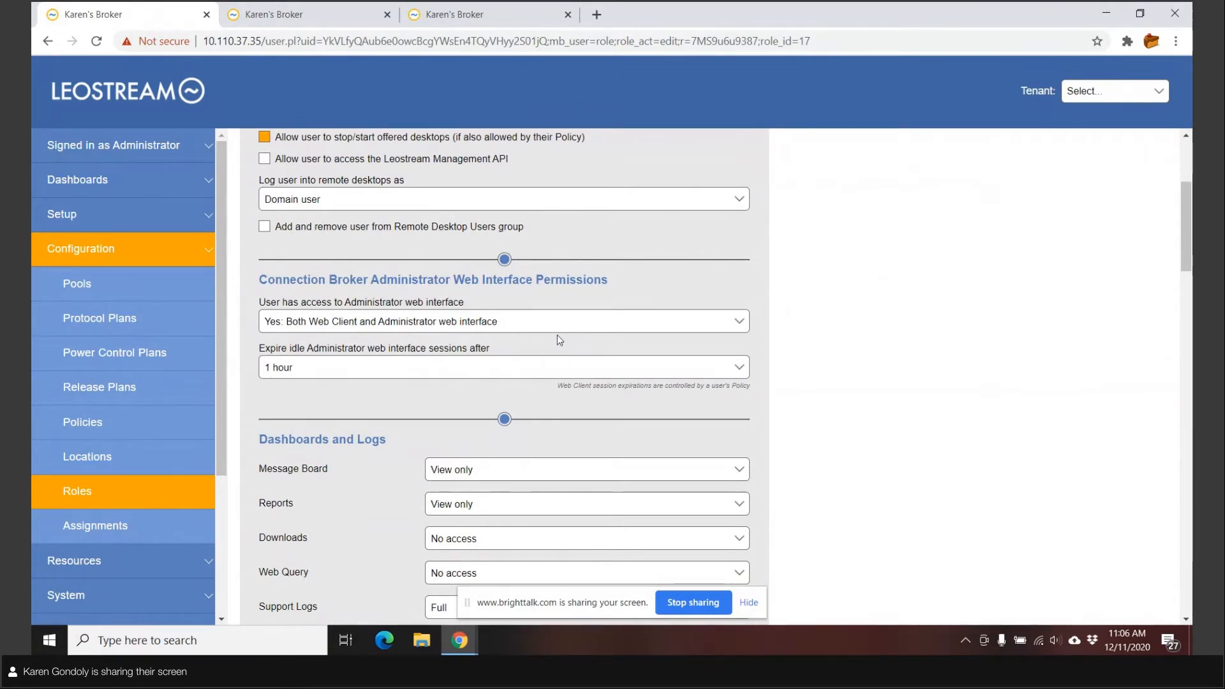
{"action": "scroll", "coordinate": [557, 339], "scroll_direction": "down", "scroll_amount": 2}
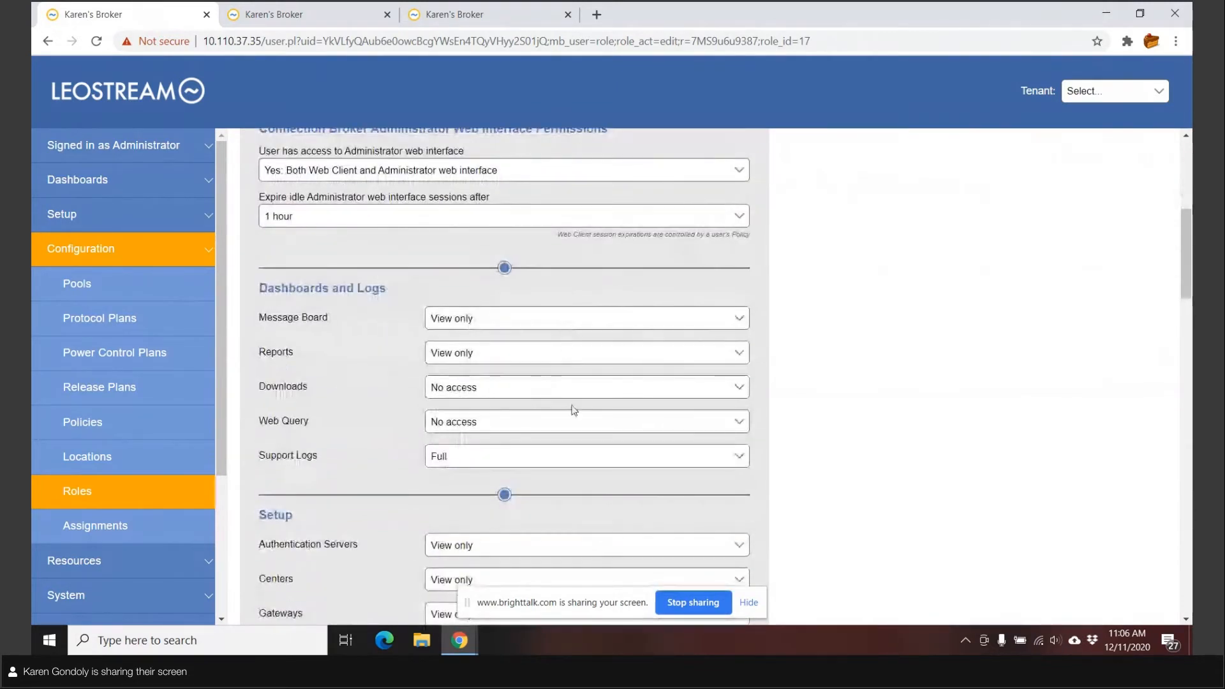
{"action": "scroll", "coordinate": [719, 397], "scroll_direction": "down", "scroll_amount": 5}
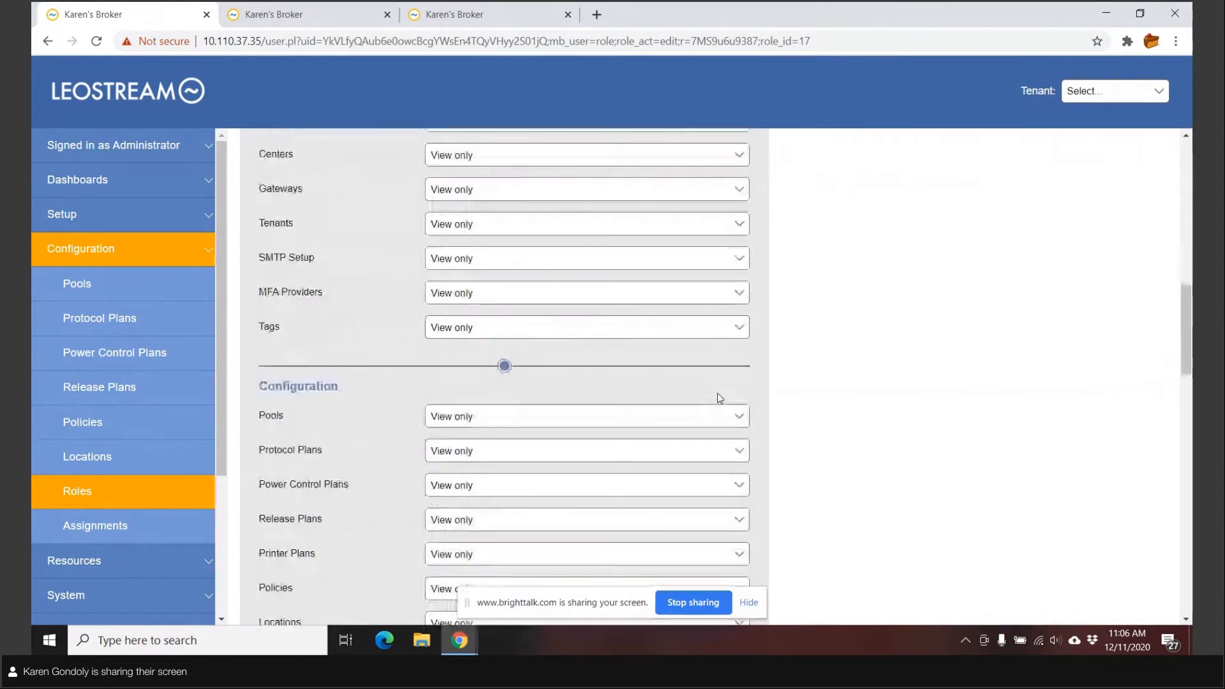
{"action": "scroll", "coordinate": [717, 393], "scroll_direction": "down", "scroll_amount": 1}
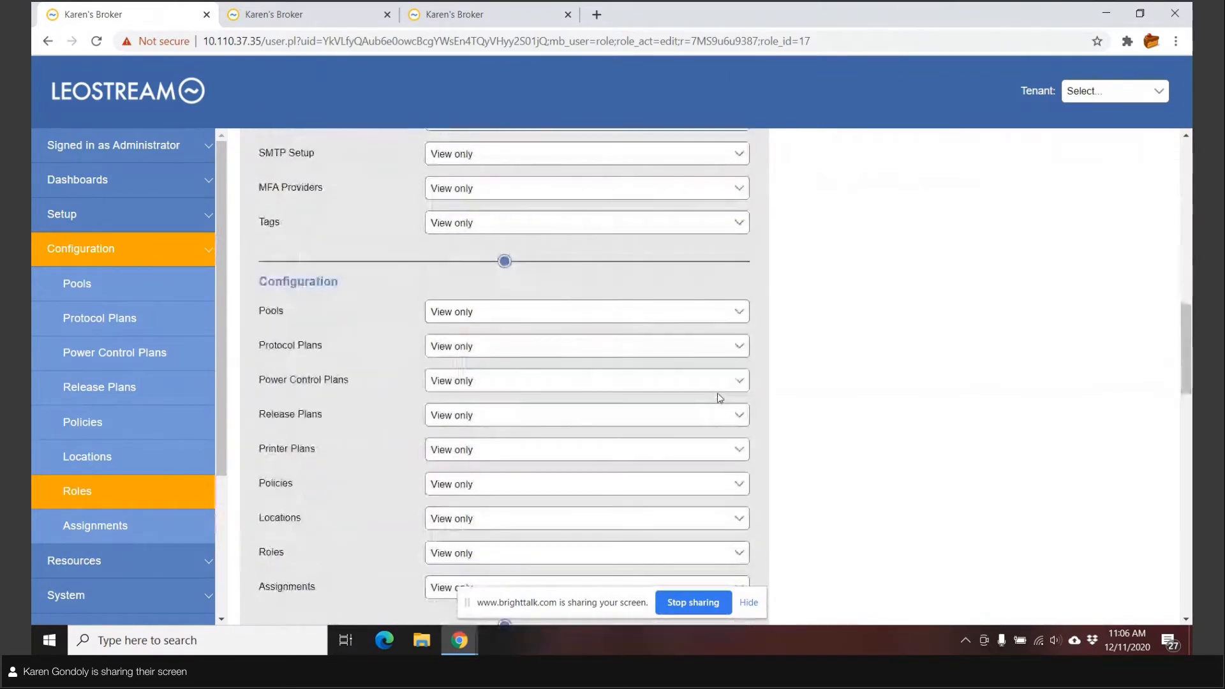
- Open the assignments of the Leostream authentication server to review its role and policy rules
{"action": "left_click", "coordinate": [109, 490]}
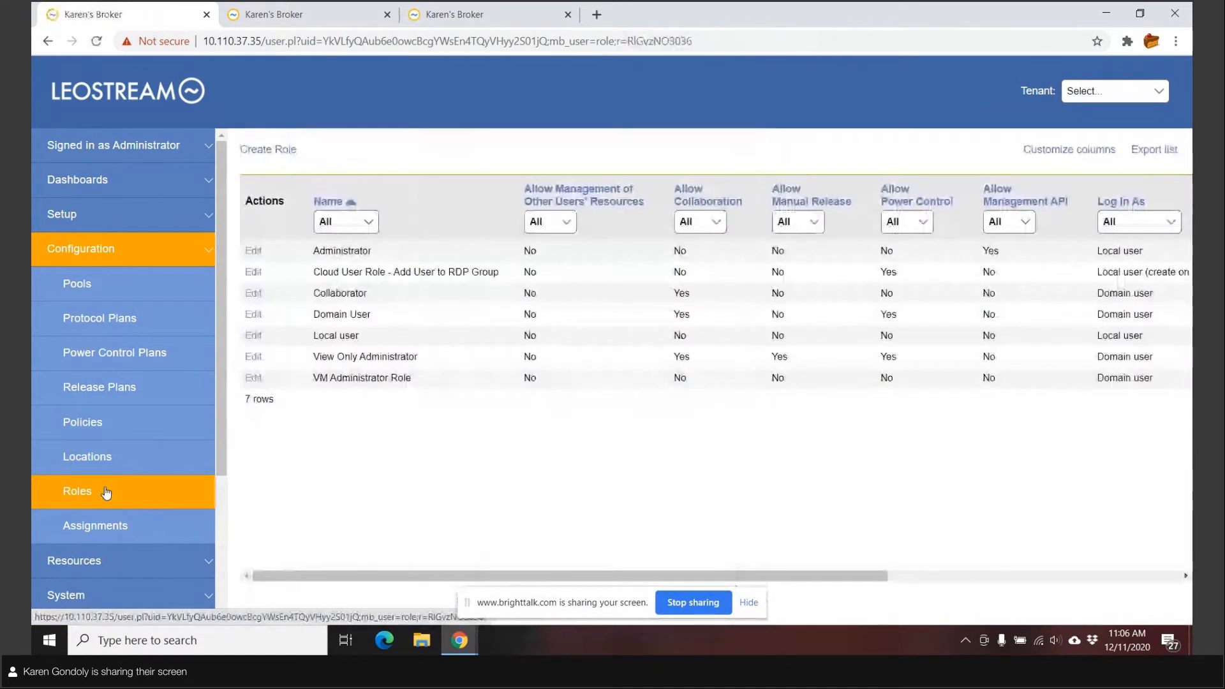
{"action": "left_click", "coordinate": [82, 528]}
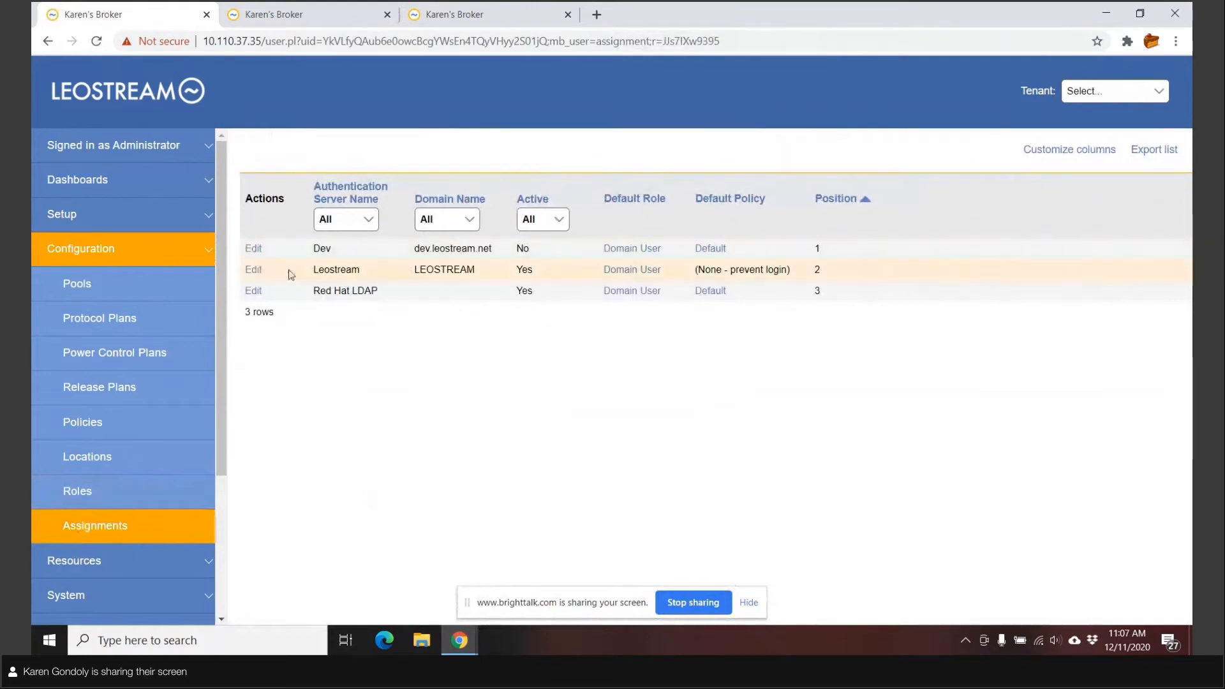
{"action": "left_click", "coordinate": [253, 269]}
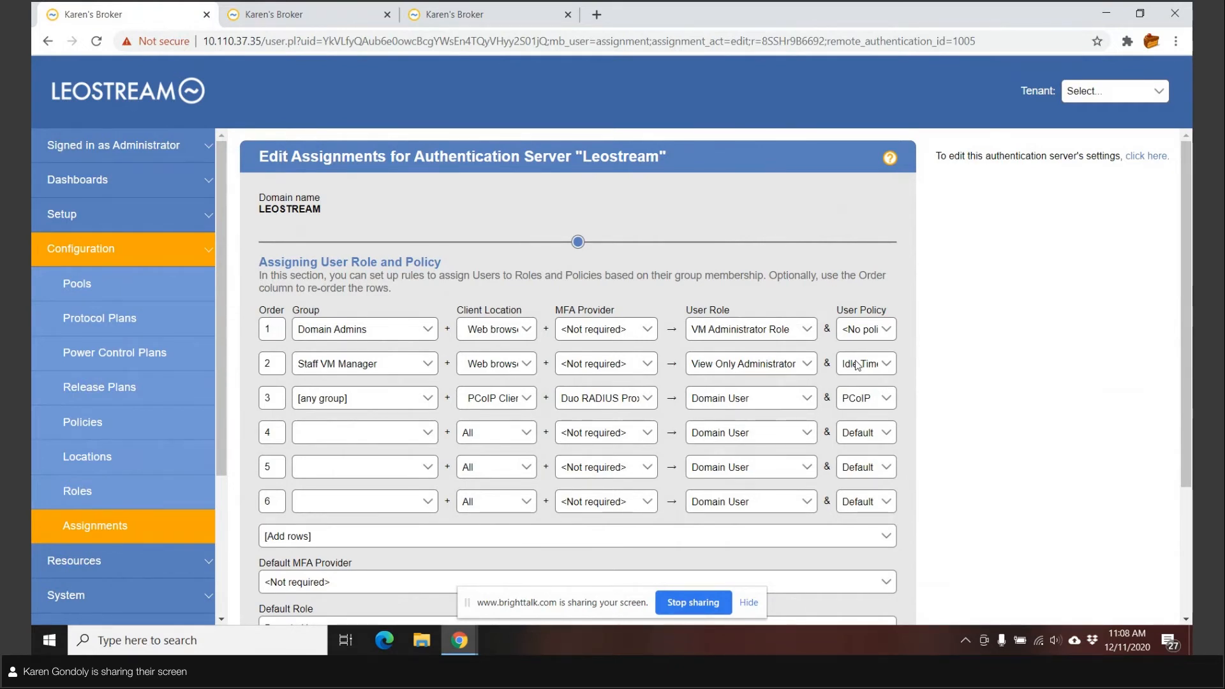
- Sign in to the second broker session as administrator in the LEOSTREAM domain and open the list of desktops
{"action": "left_click", "coordinate": [286, 15]}
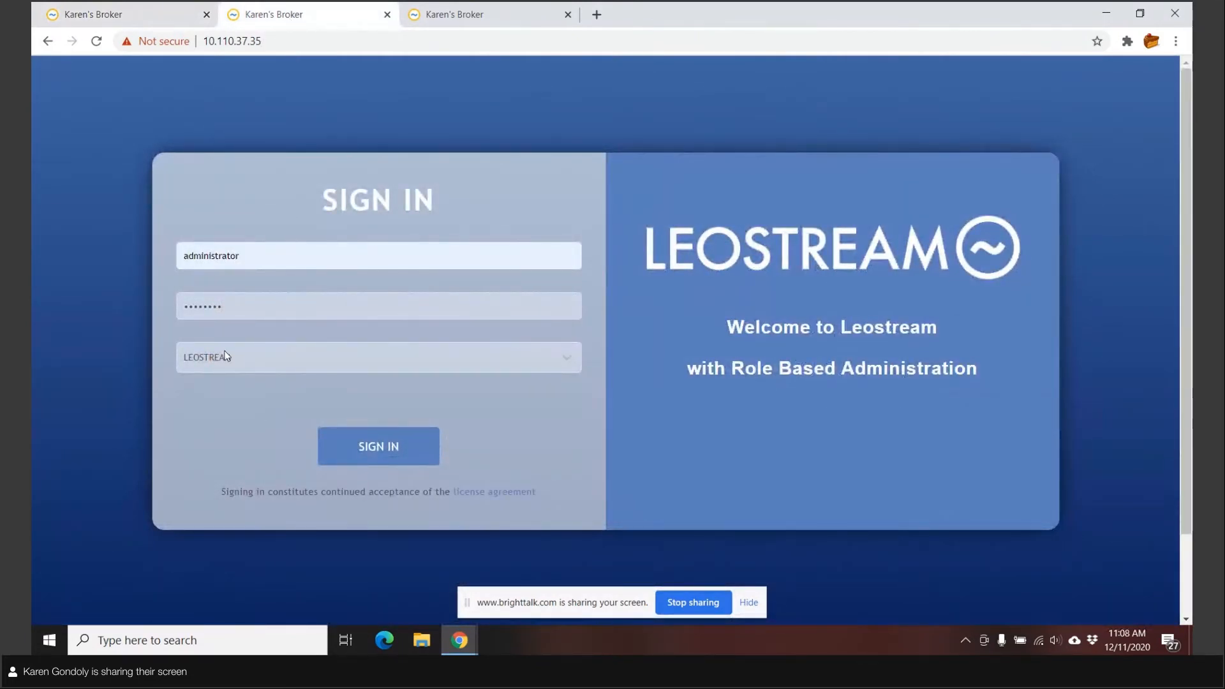
{"action": "left_click", "coordinate": [378, 453]}
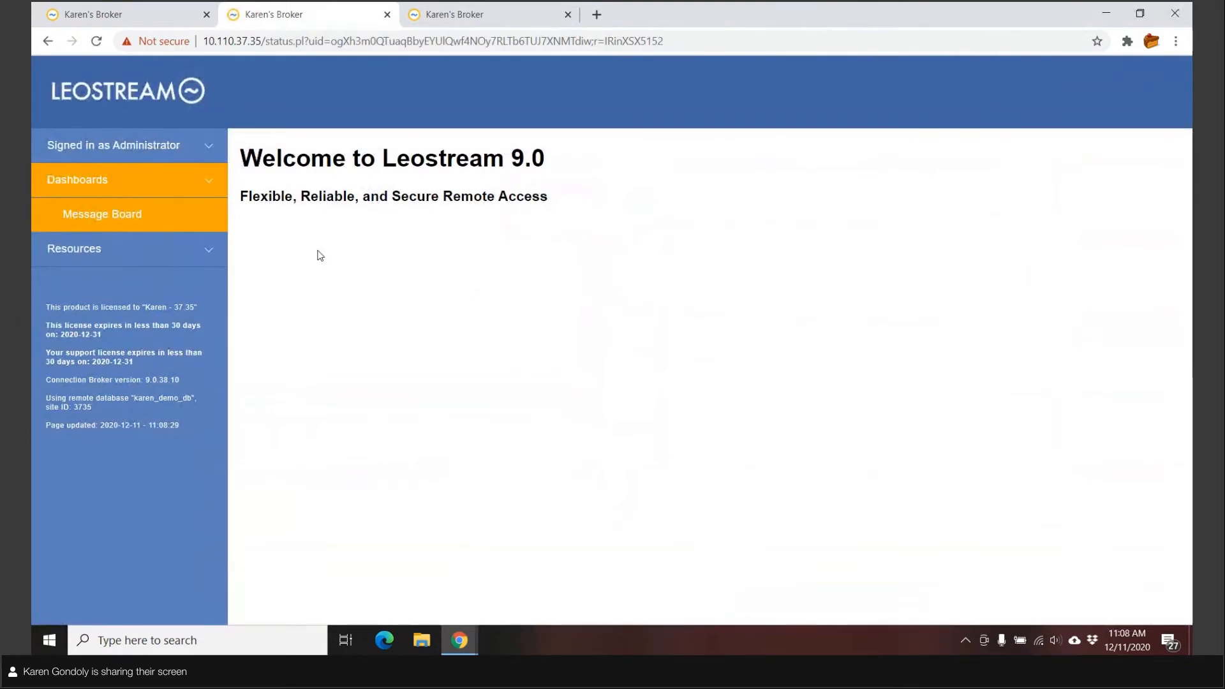
{"action": "left_click", "coordinate": [115, 248]}
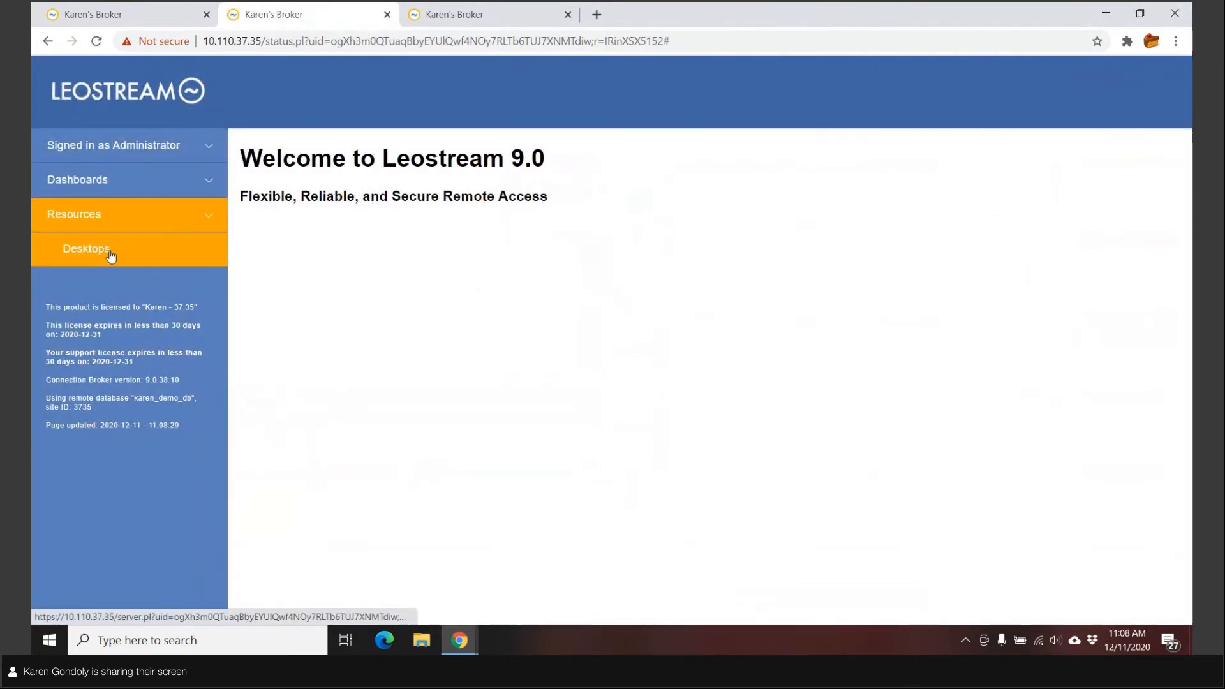
{"action": "left_click", "coordinate": [105, 255]}
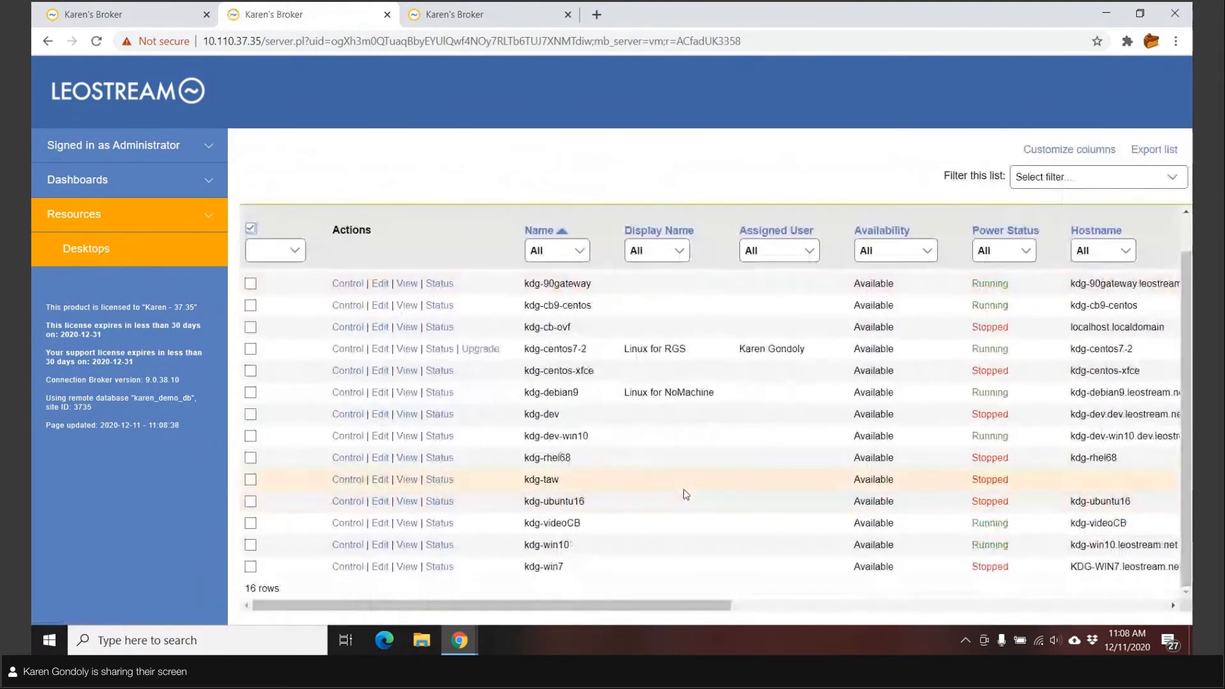
- Find the kdg-win10 desktop in the list and open its remote viewer options
{"action": "scroll", "coordinate": [519, 498], "scroll_direction": "up", "scroll_amount": 1}
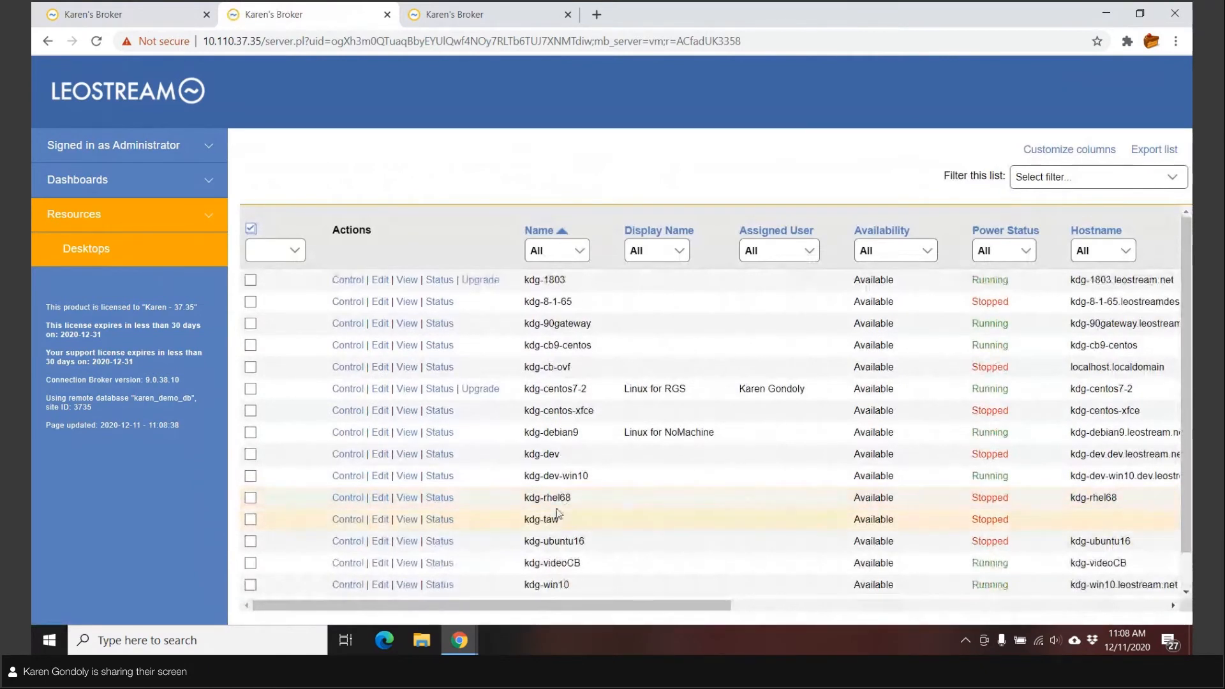
{"action": "scroll", "coordinate": [608, 500], "scroll_direction": "down", "scroll_amount": 1}
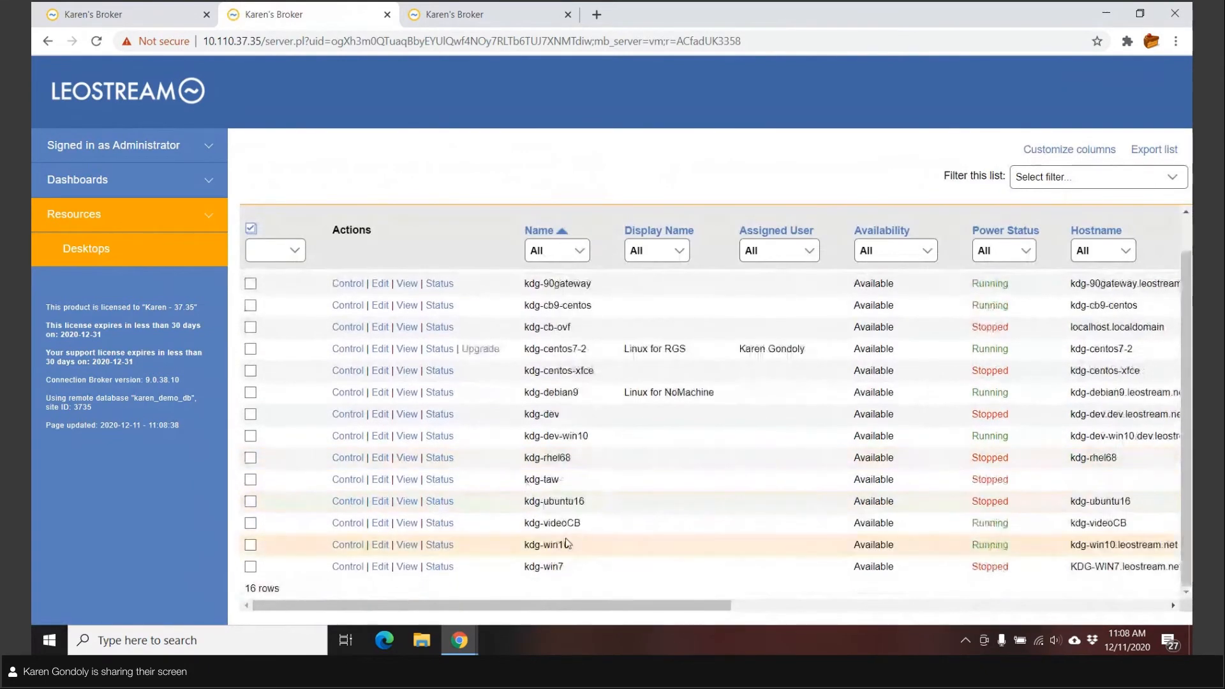
{"action": "left_click", "coordinate": [407, 546]}
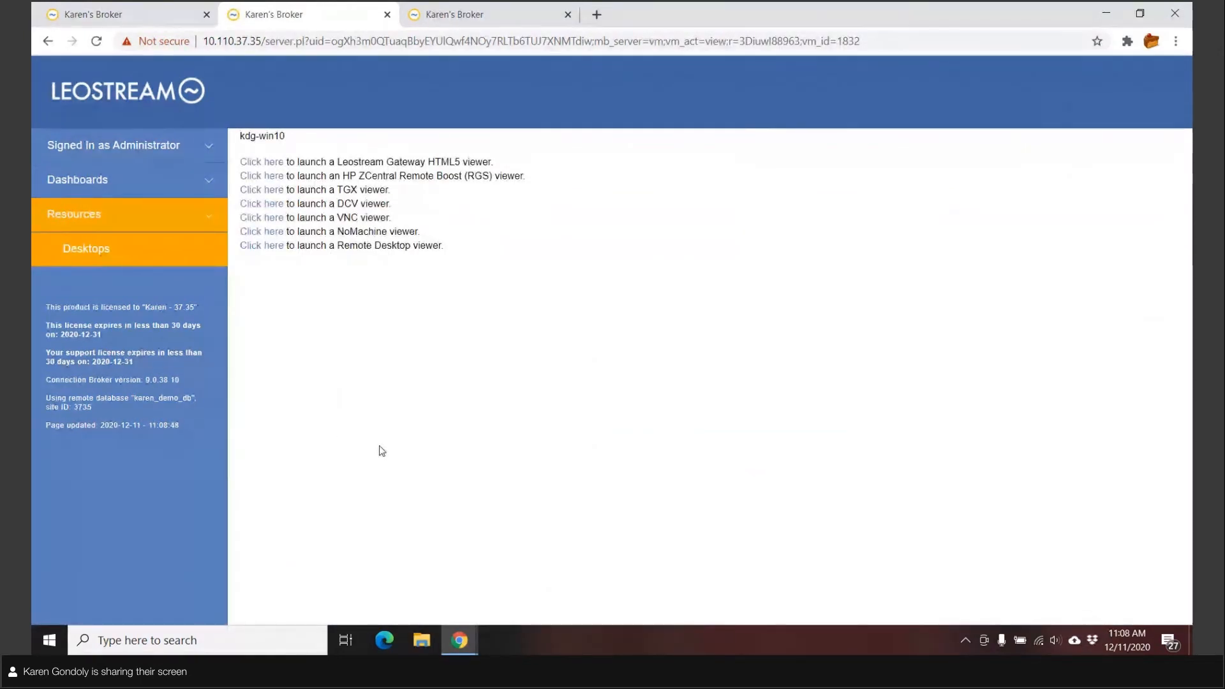
- Check the installed protocols of kdg-win10 in the desktop list and reopen its viewer options
{"action": "left_click", "coordinate": [132, 252]}
{"action": "left_click_drag", "start_coordinate": [527, 617], "coordinate": [976, 615]}
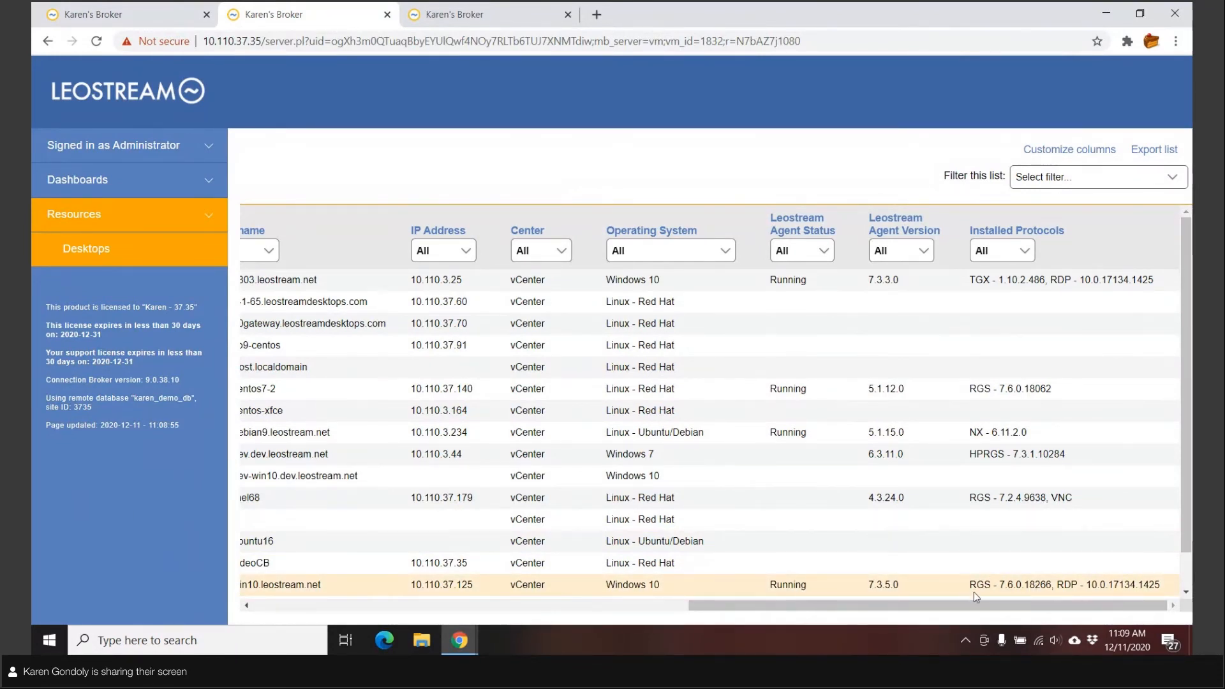
{"action": "left_click_drag", "start_coordinate": [937, 608], "coordinate": [463, 591]}
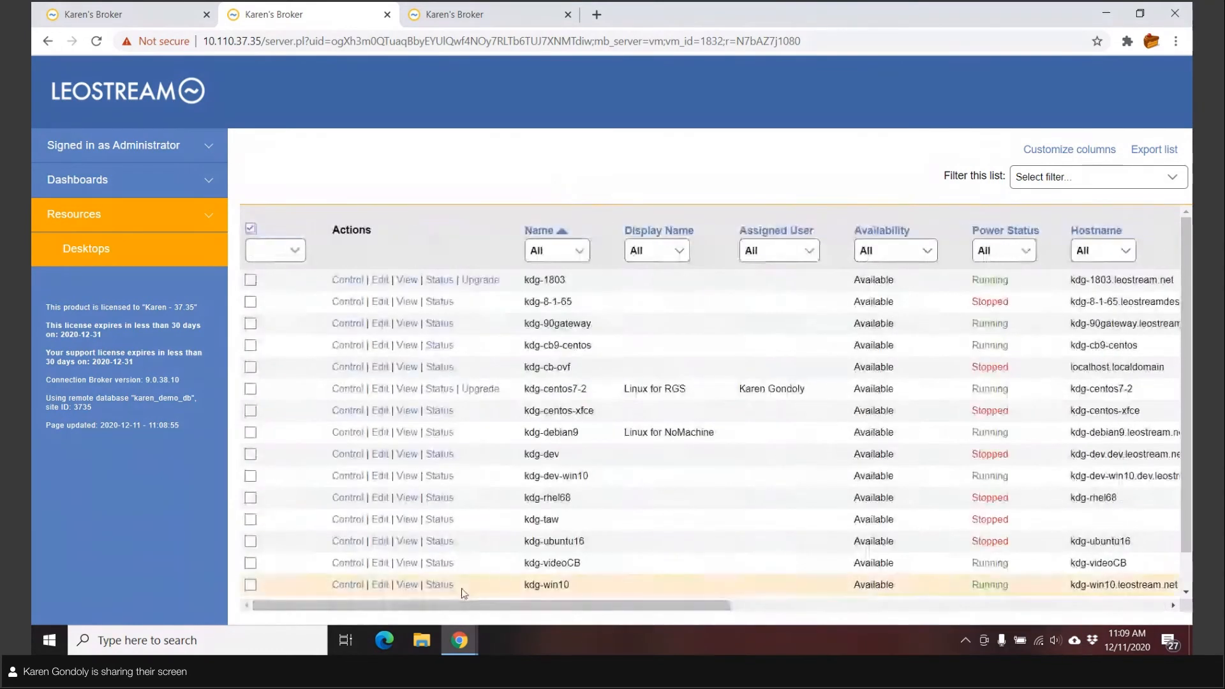
{"action": "left_click", "coordinate": [406, 586]}
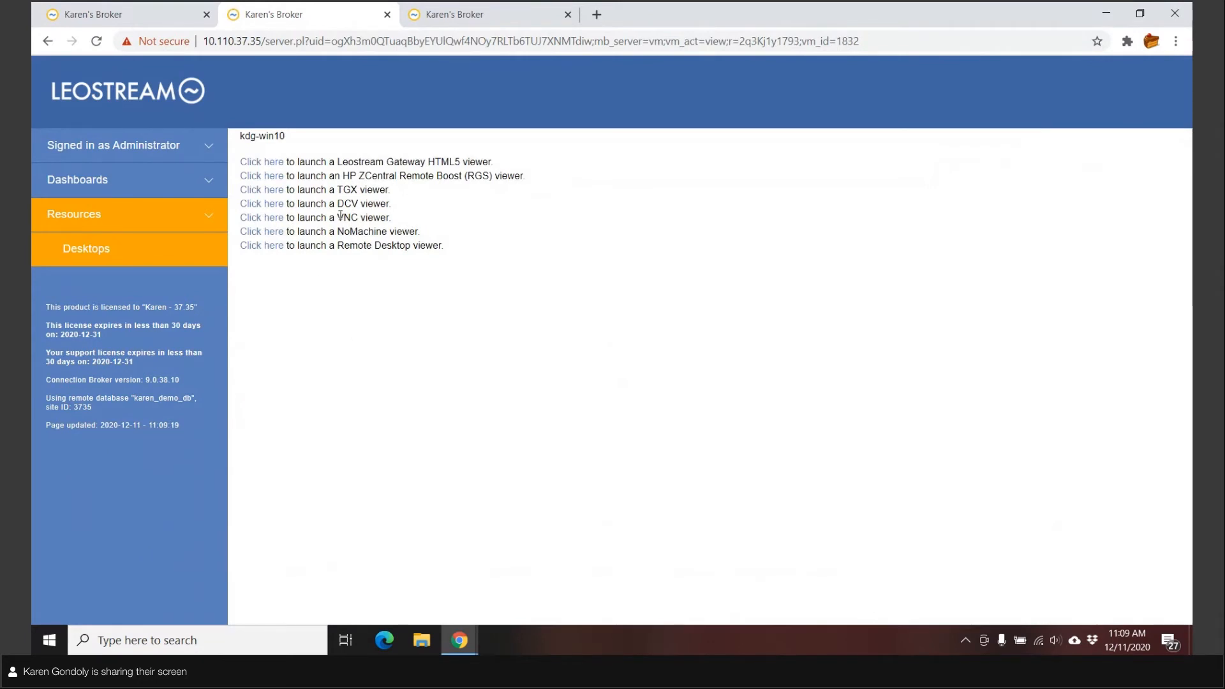
- Launch the HP ZCentral Remote Boost (RGS) viewer for kdg-win10 and return to the broker browser window
{"action": "left_click", "coordinate": [258, 182]}
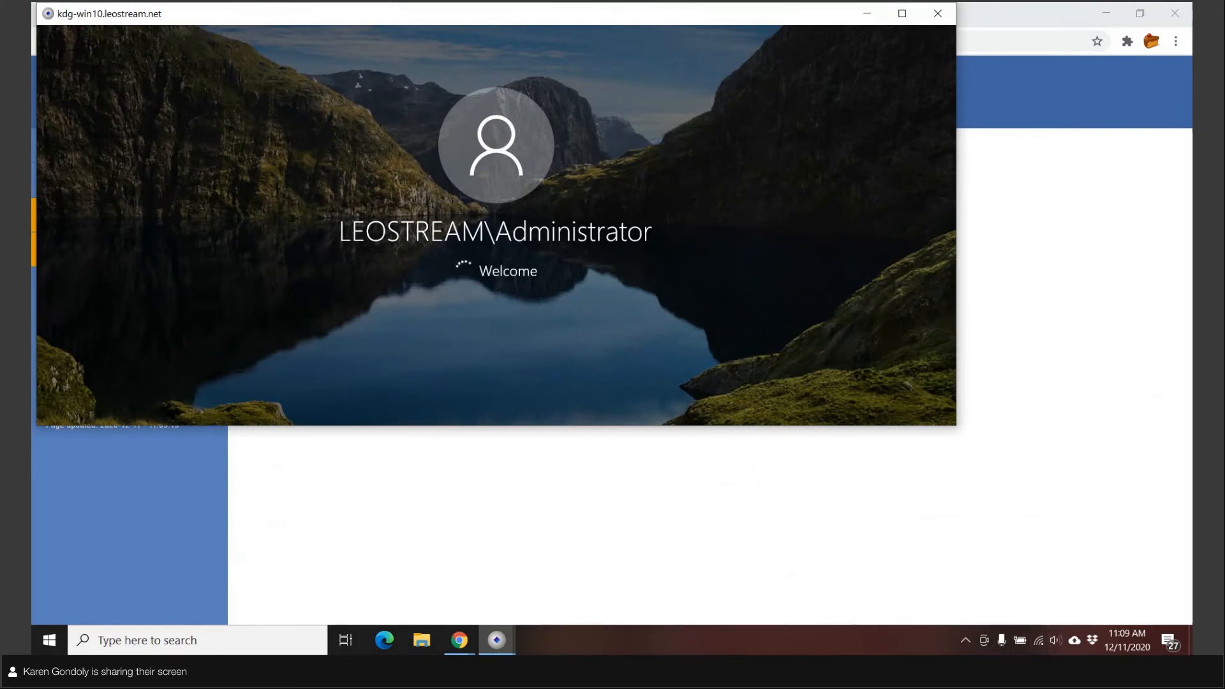
{"action": "left_click", "coordinate": [1025, 19]}
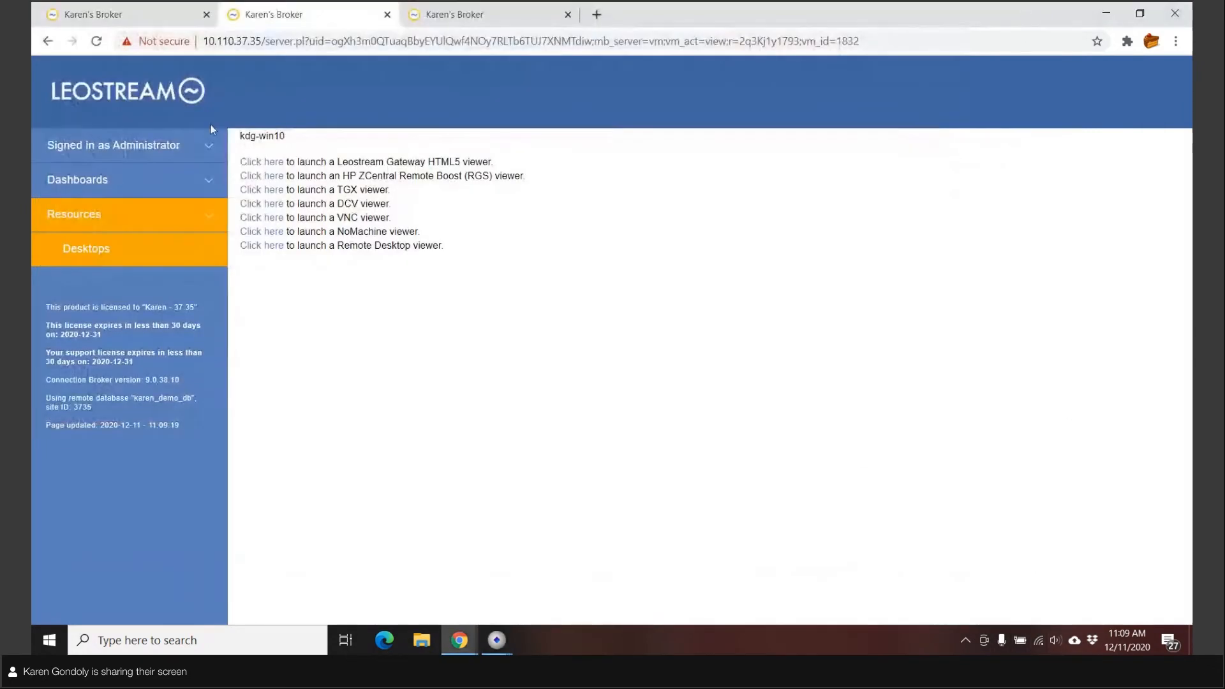
- Open the Default protocol plan in the first broker session to review its protocol priorities and gateway
{"action": "left_click", "coordinate": [116, 16]}
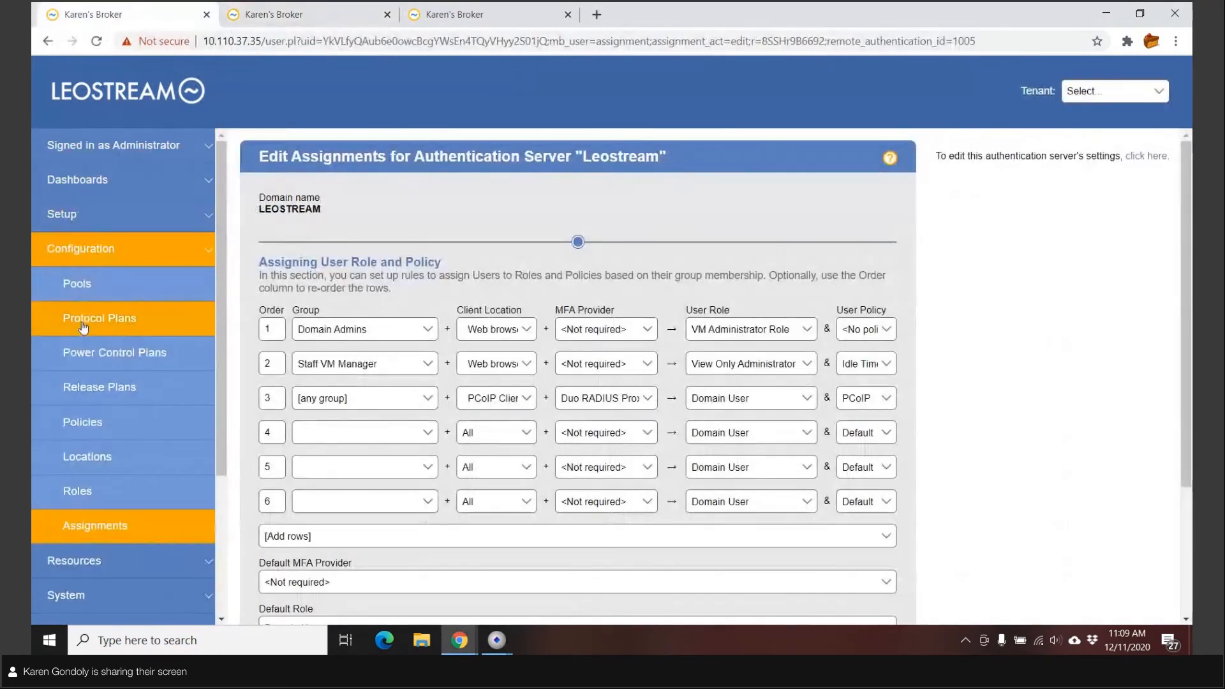
{"action": "left_click", "coordinate": [211, 309]}
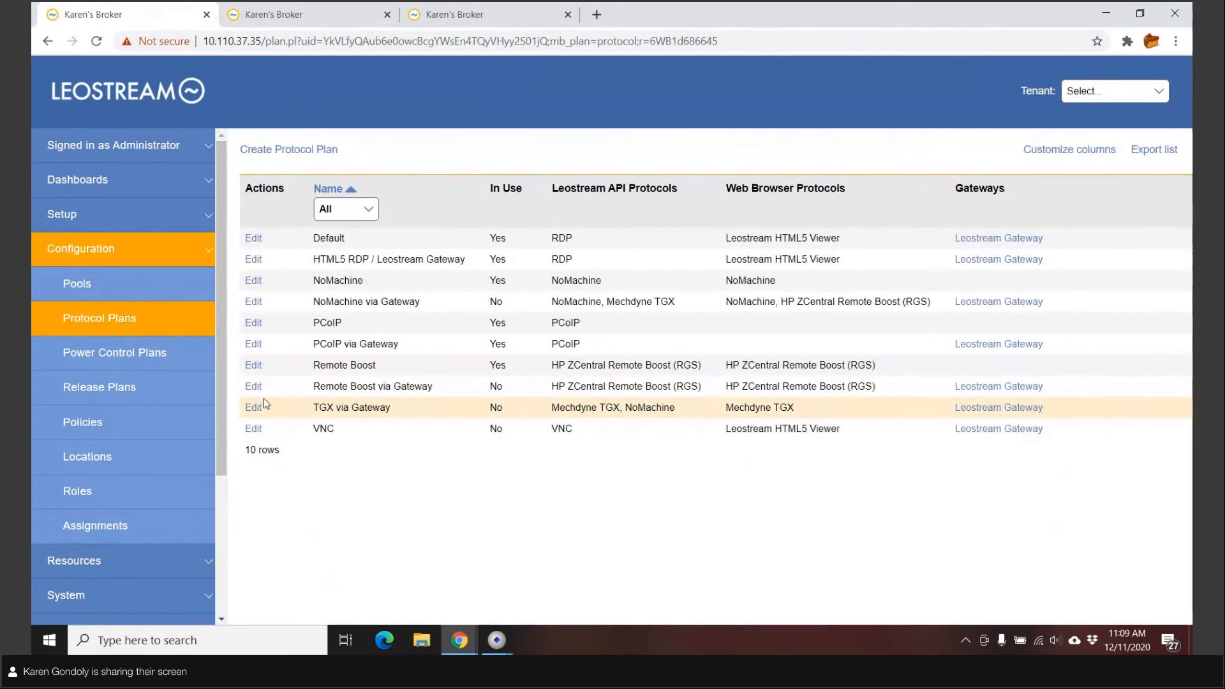
{"action": "left_click", "coordinate": [255, 240]}
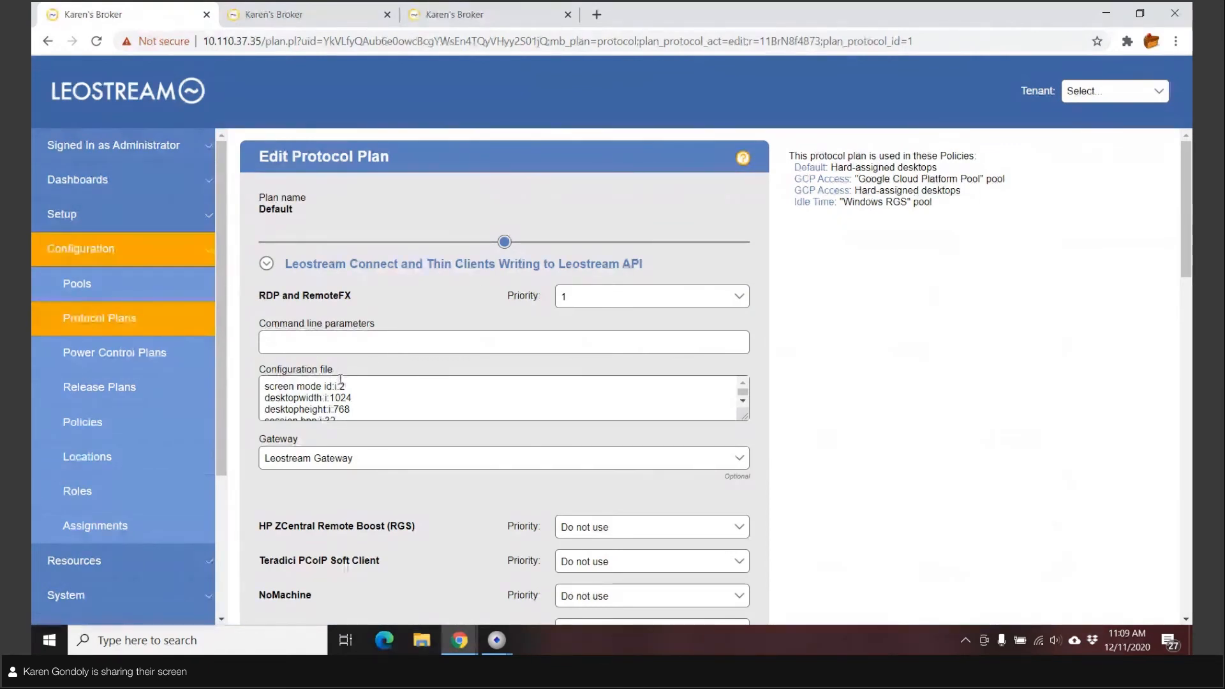
- Dismiss the LocalBridge.exe error in the kdg-win10 remote session and return to the broker
{"action": "left_click", "coordinate": [496, 639]}
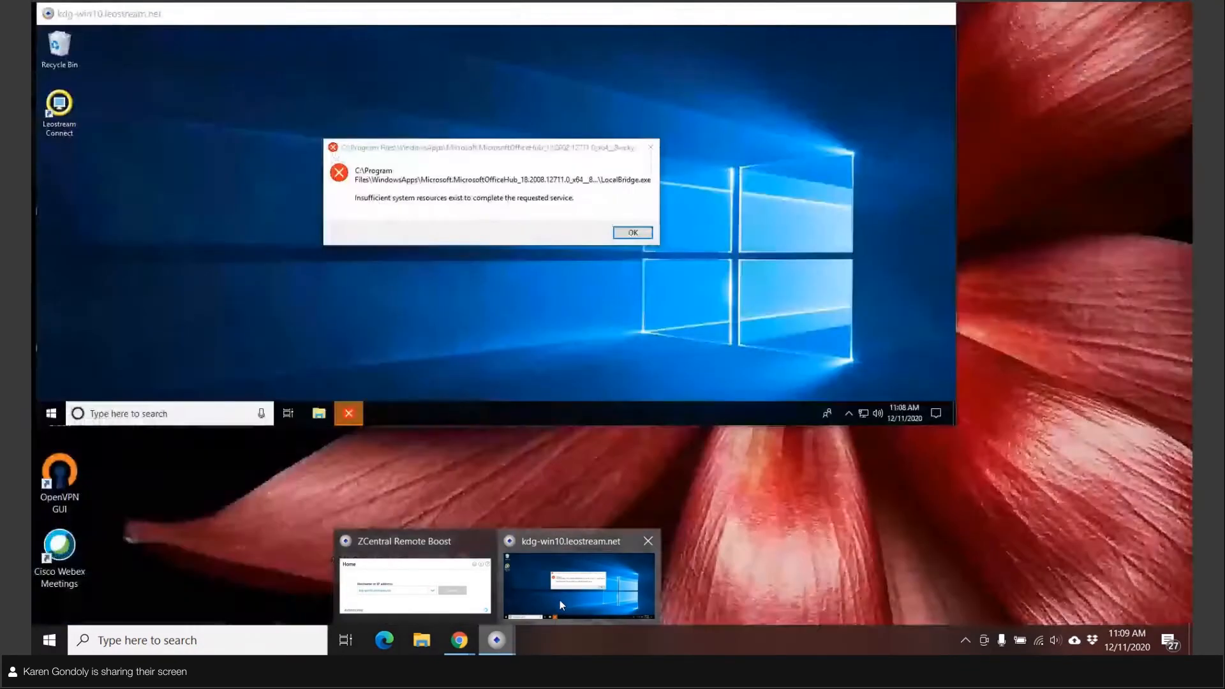
{"action": "left_click", "coordinate": [560, 599]}
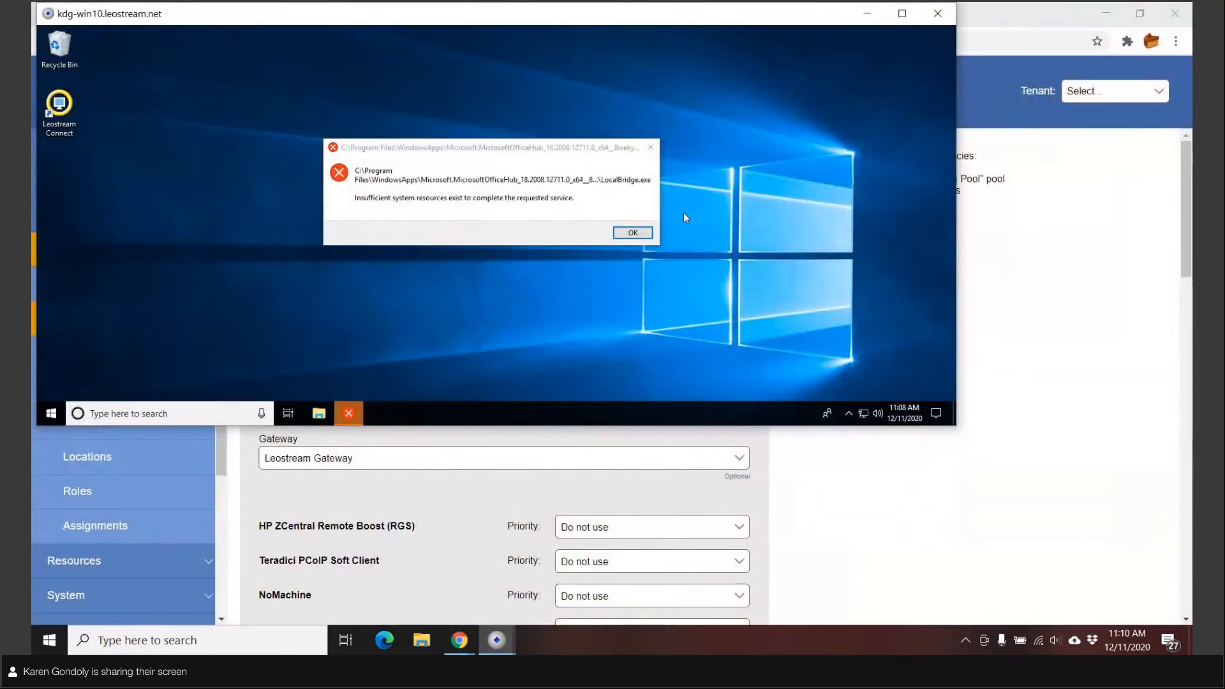
{"action": "left_click", "coordinate": [632, 232]}
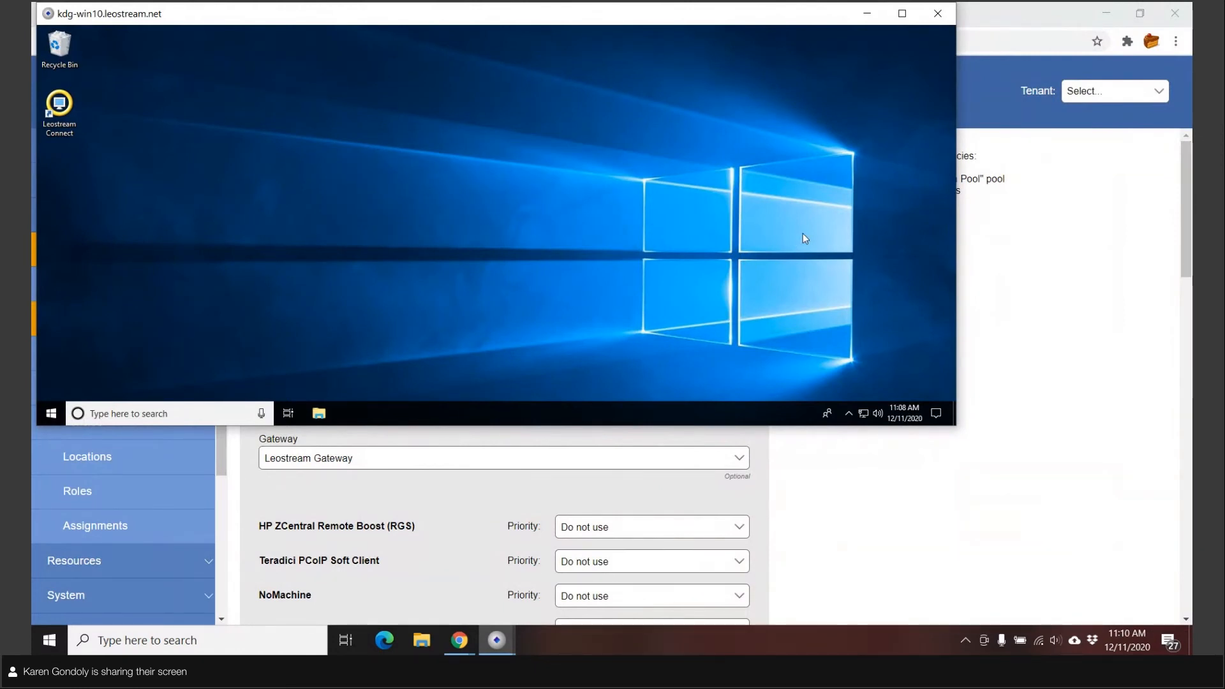
{"action": "left_click", "coordinate": [1002, 20]}
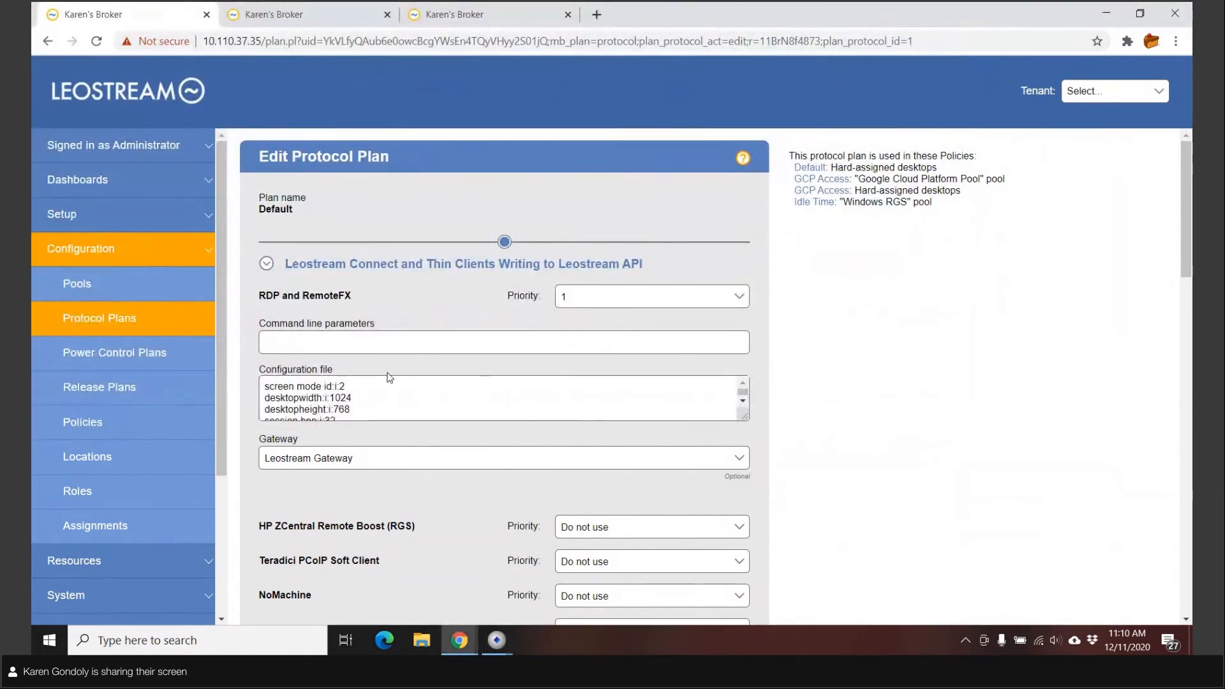
- Open the update failure details in the kdg-win10 remote session and minimize the viewer to show the second broker session
{"action": "left_click", "coordinate": [281, 14]}
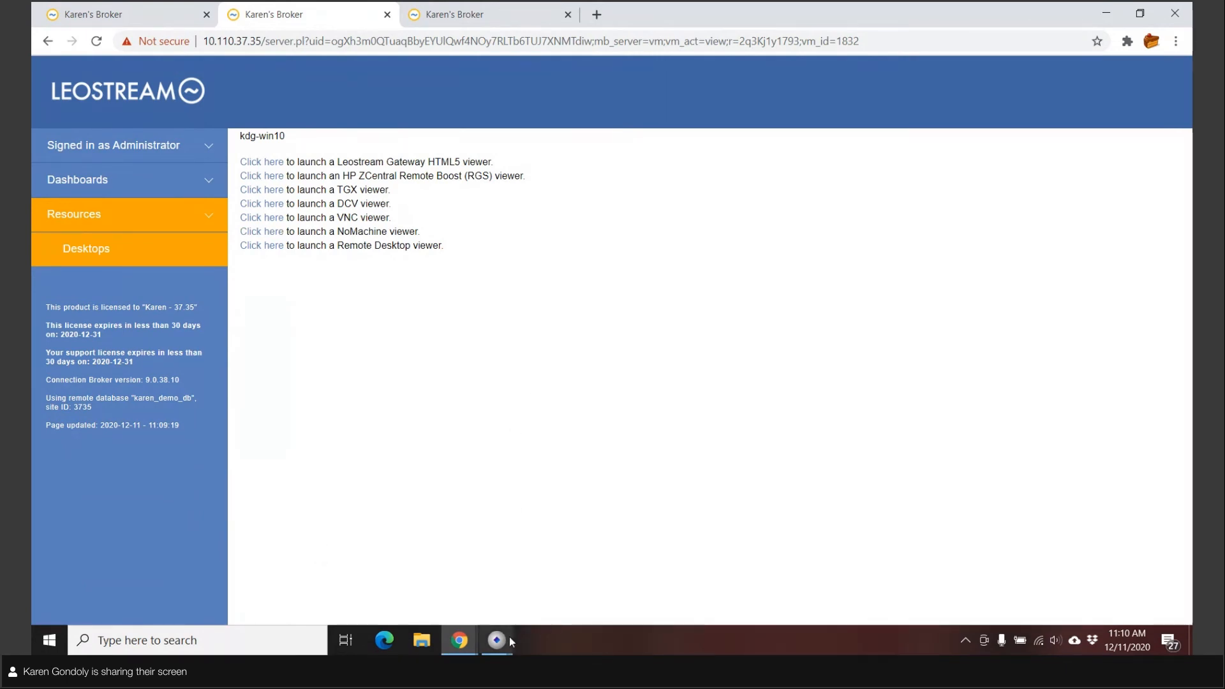
{"action": "mouse_move", "coordinate": [510, 638]}
{"action": "left_click", "coordinate": [568, 592]}
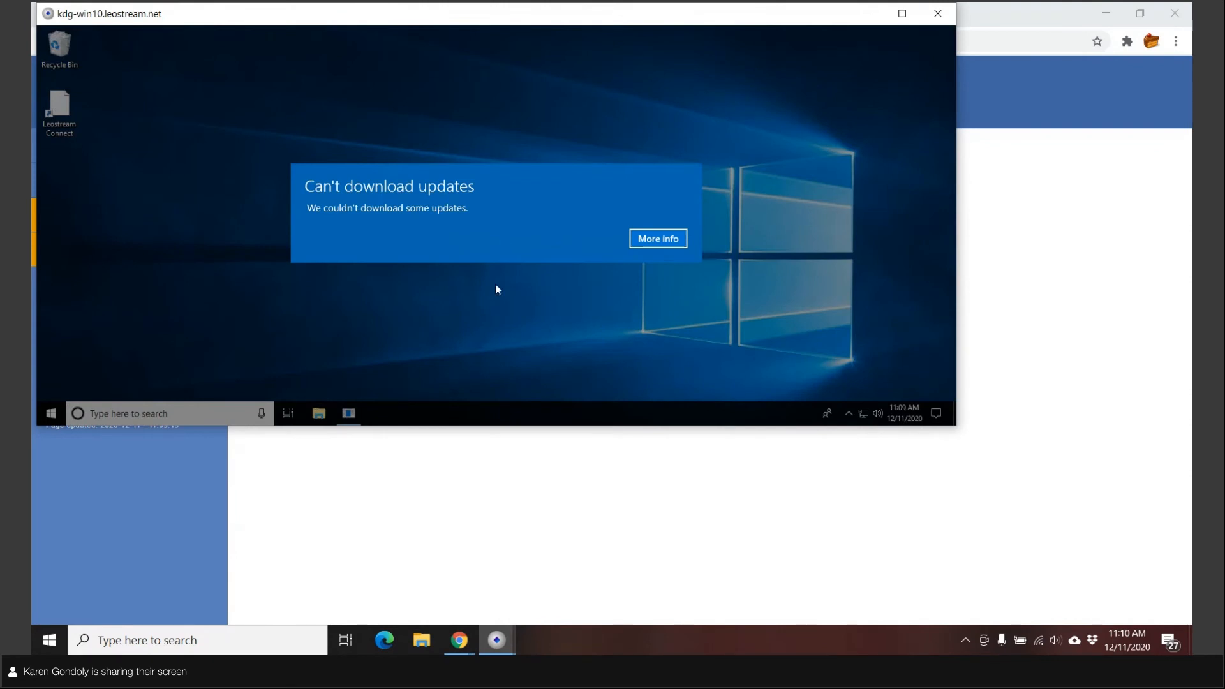
{"action": "left_click", "coordinate": [660, 242]}
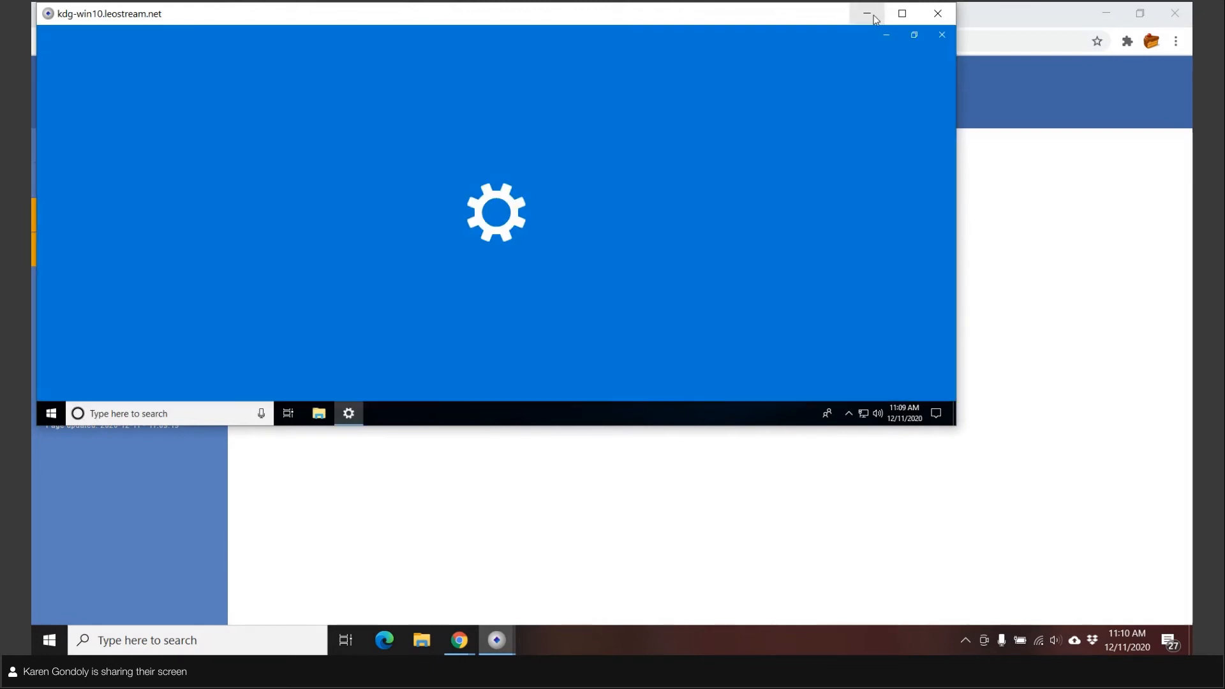
{"action": "left_click", "coordinate": [867, 13]}
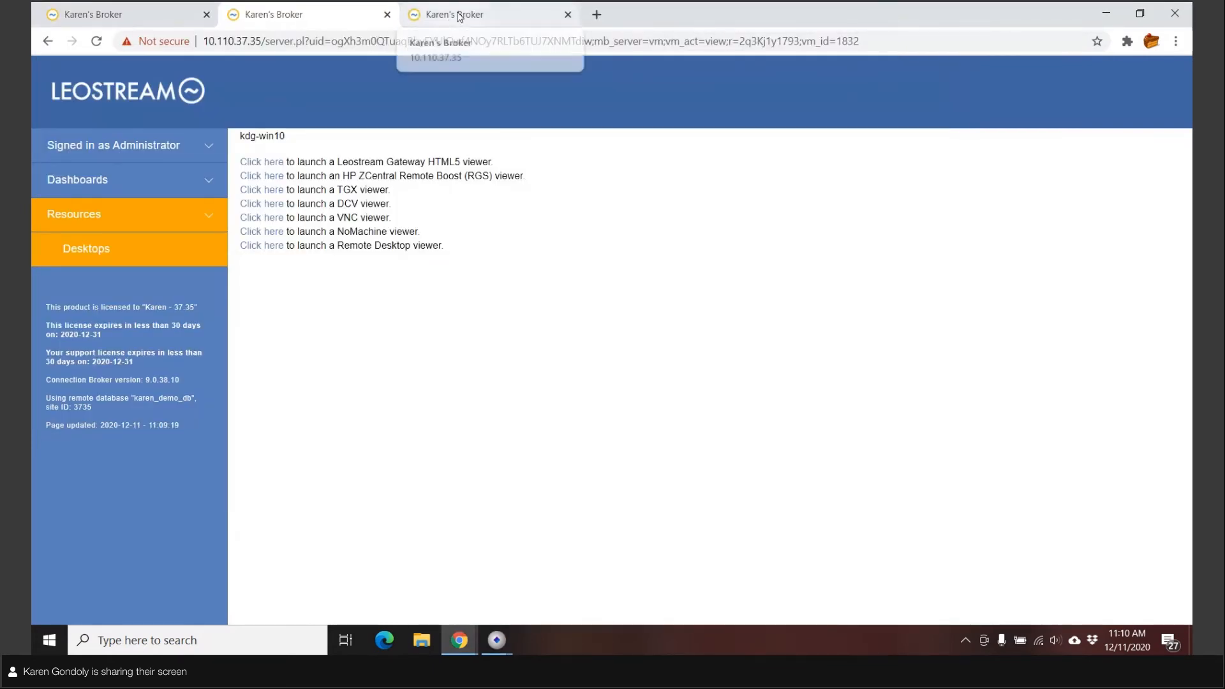
- Sign in to the third broker session in the LEOSTREAM domain and view the collaboration request form for Linux for RGS
{"action": "left_click", "coordinate": [458, 15]}
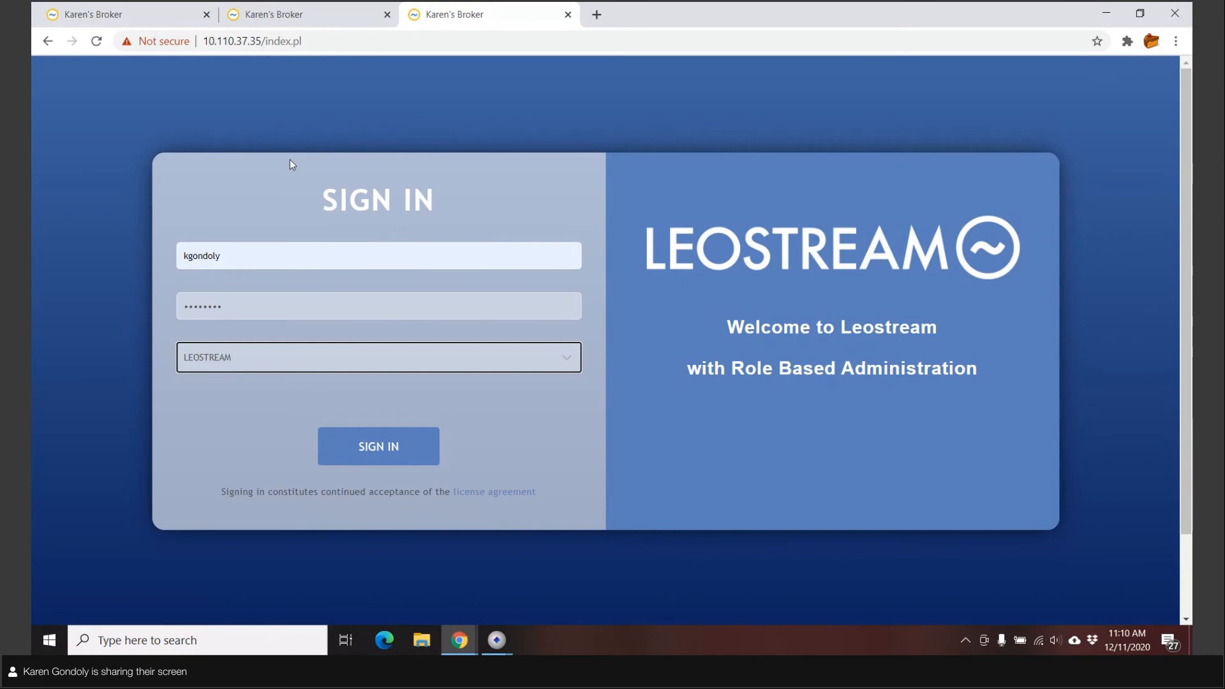
{"action": "left_click", "coordinate": [387, 454]}
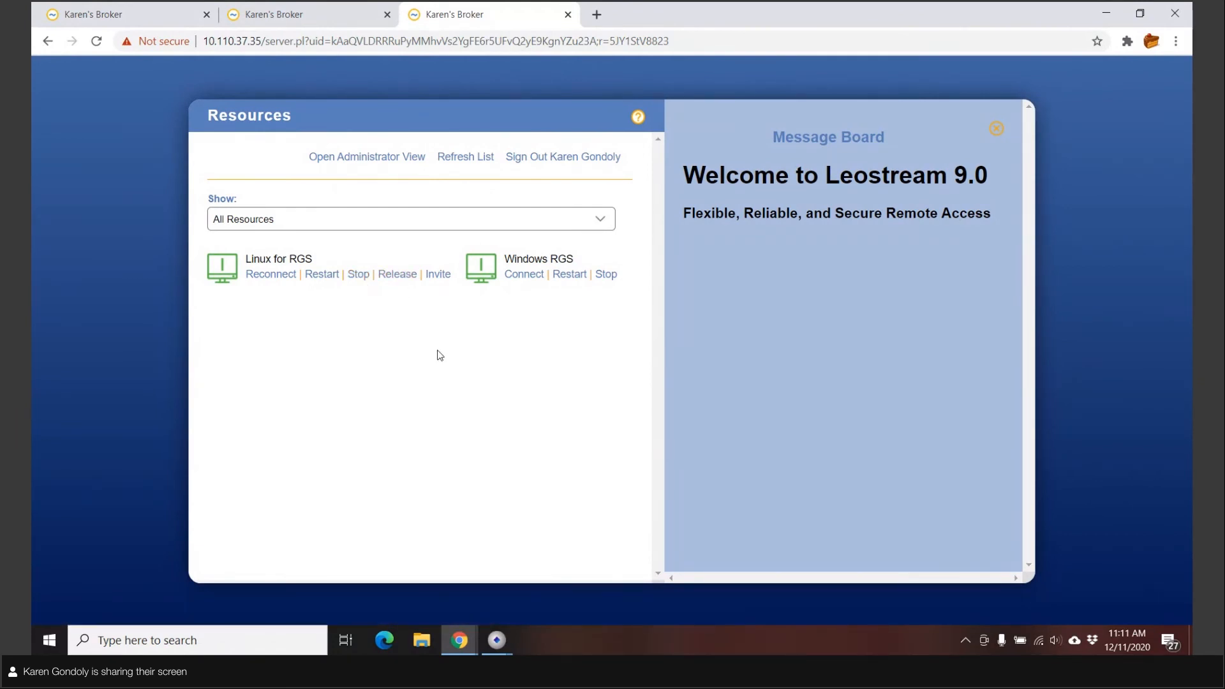
{"action": "left_click", "coordinate": [439, 274]}
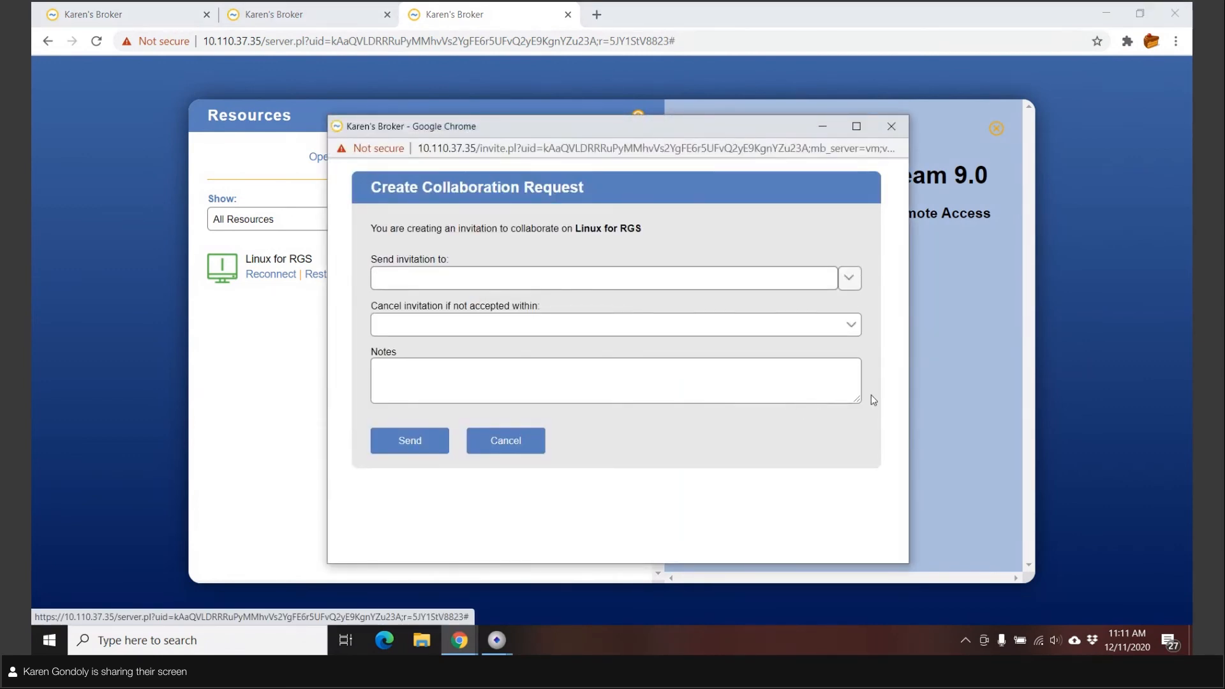
{"action": "left_click", "coordinate": [887, 122]}
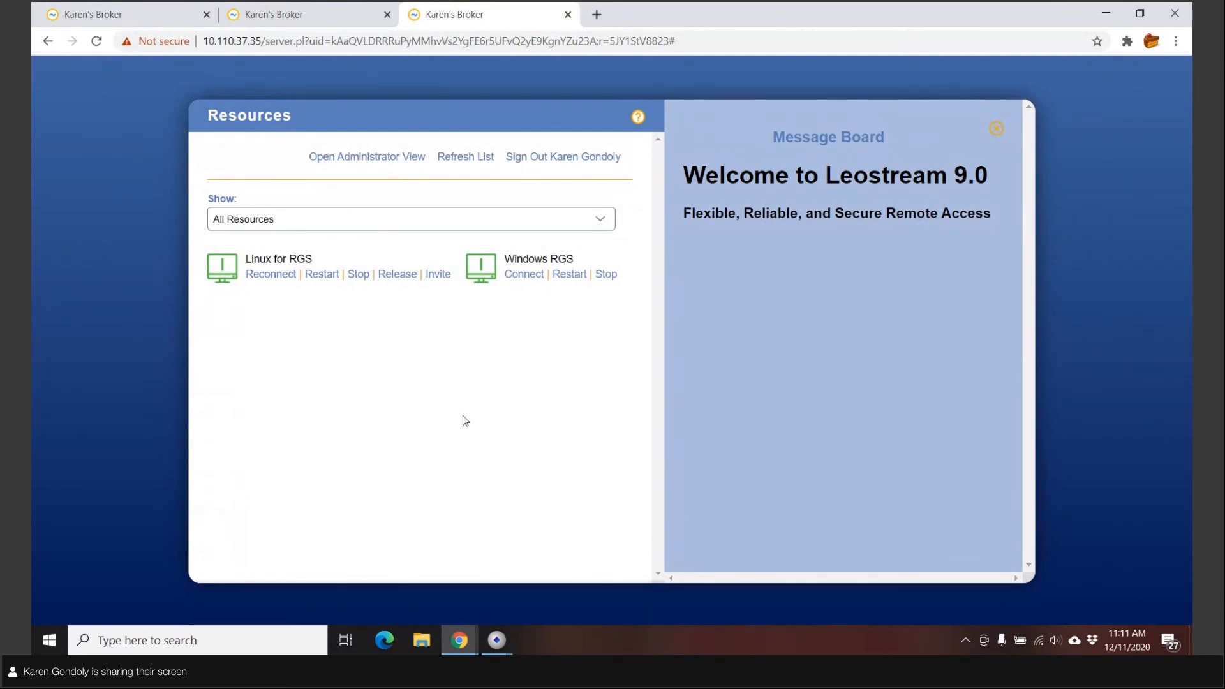
- Open the administrator view from the user's resources page and review the authentication servers and centers
{"action": "left_click", "coordinate": [351, 158]}
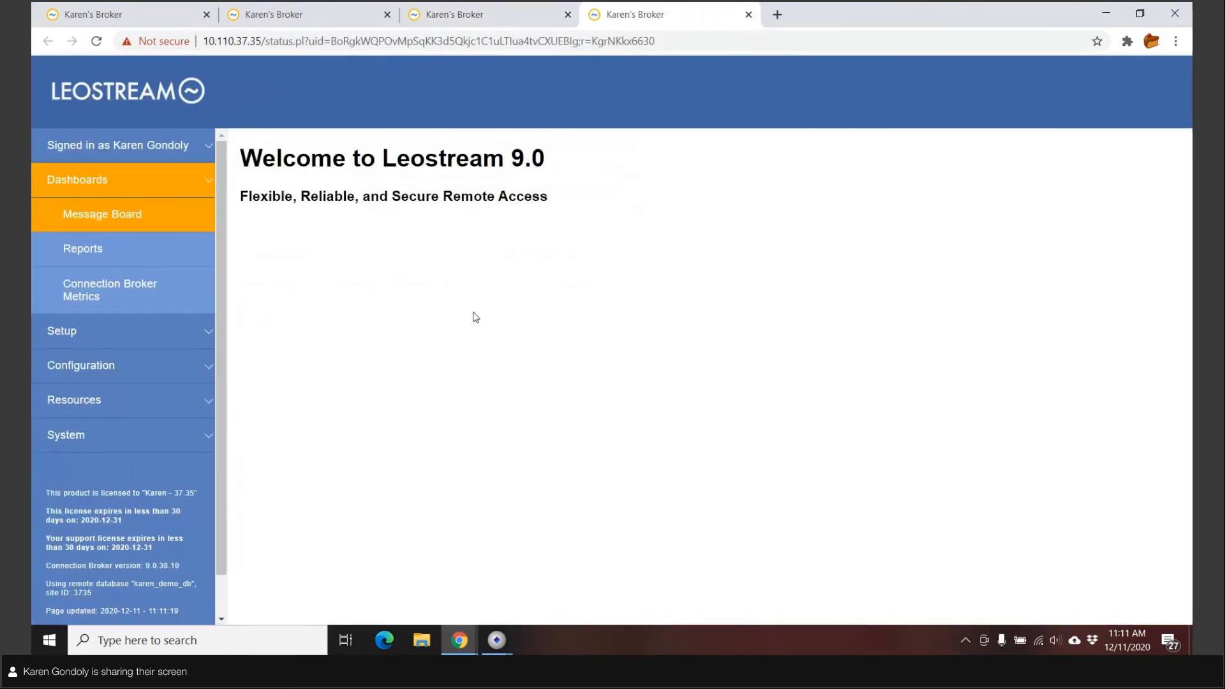
{"action": "left_click", "coordinate": [80, 331]}
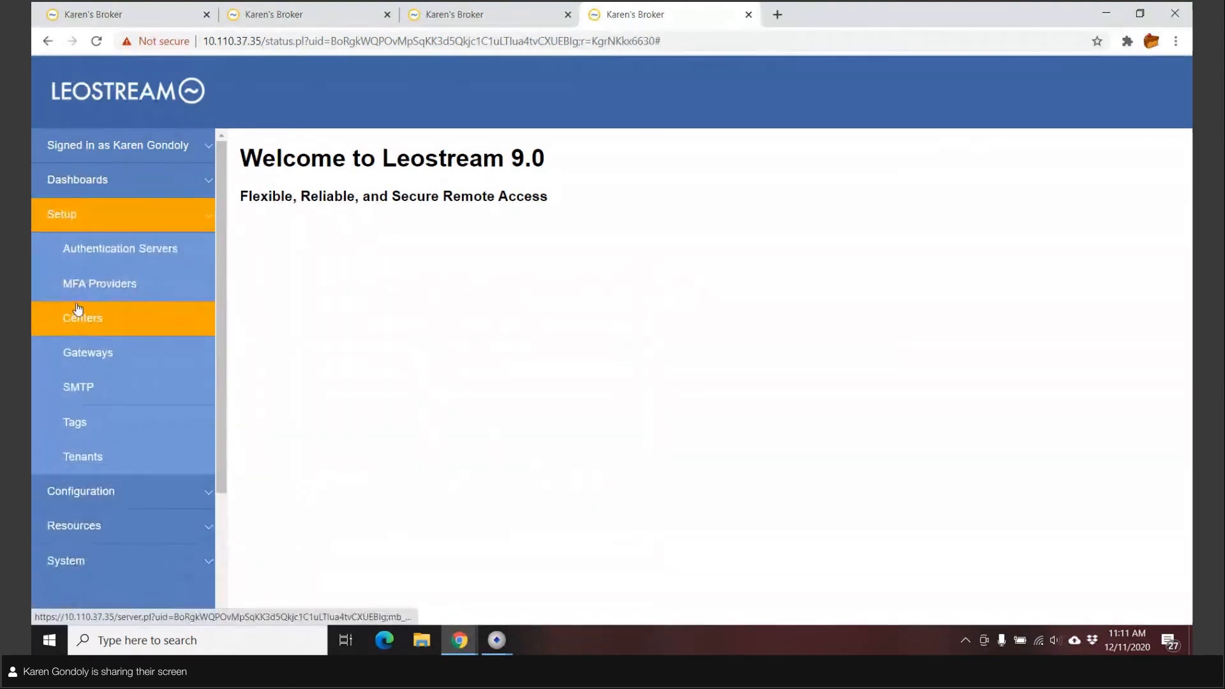
{"action": "left_click", "coordinate": [87, 247]}
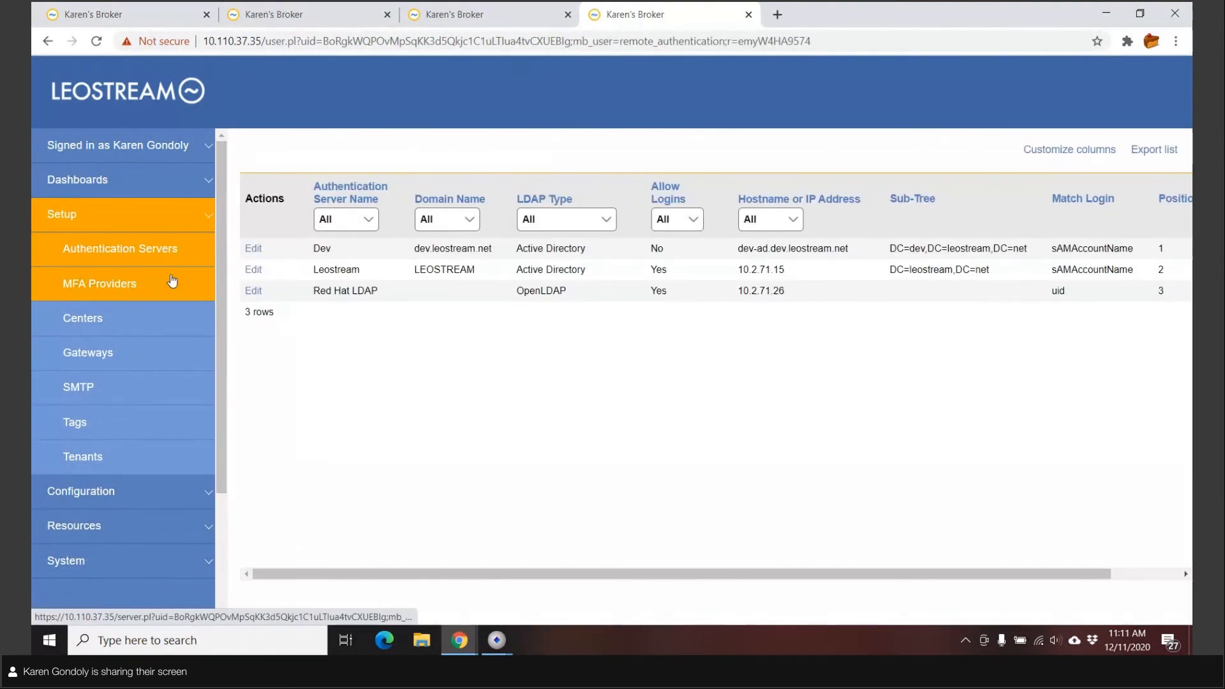
{"action": "left_click", "coordinate": [114, 317]}
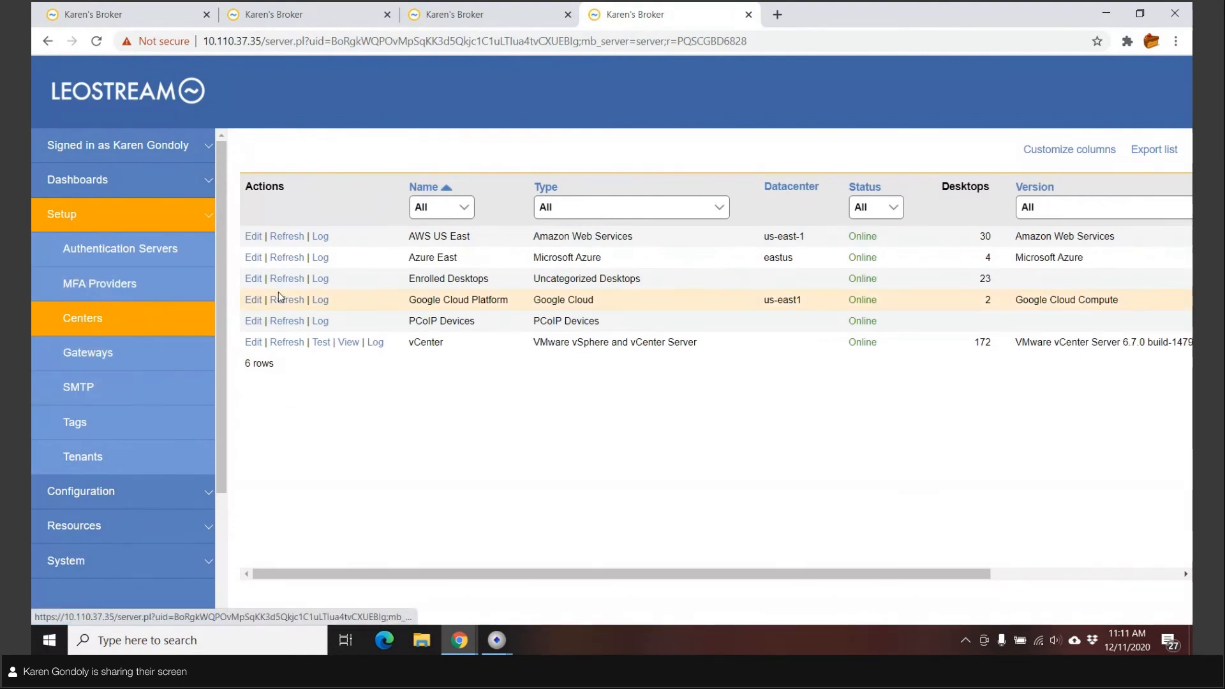
- Examine the Azure East center's settings and edit rights, and return to the list of centers
{"action": "left_click", "coordinate": [254, 258]}
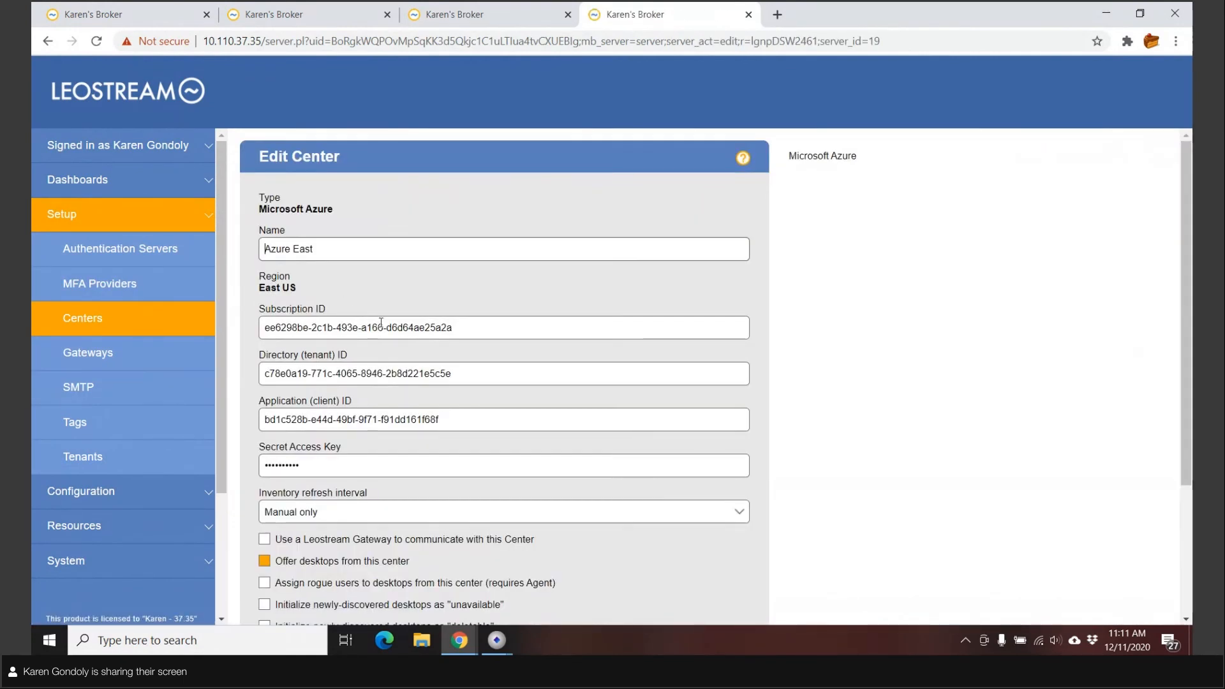
{"action": "scroll", "coordinate": [381, 323], "scroll_direction": "down", "scroll_amount": 3}
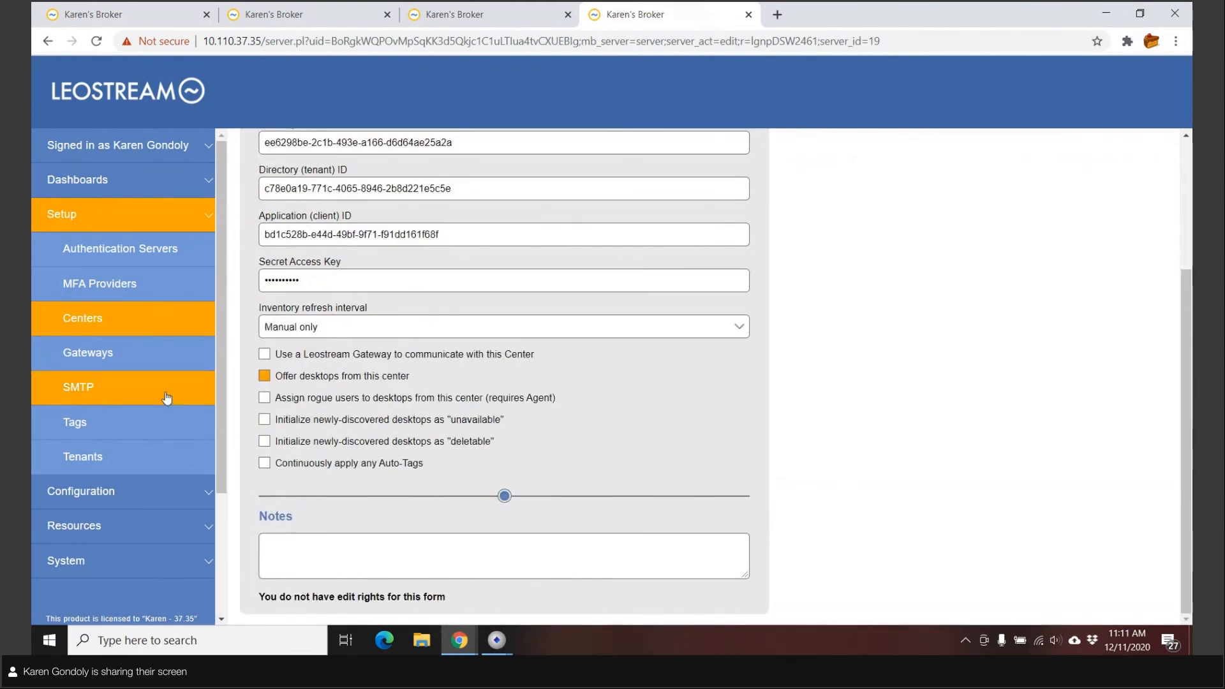
{"action": "left_click", "coordinate": [97, 325]}
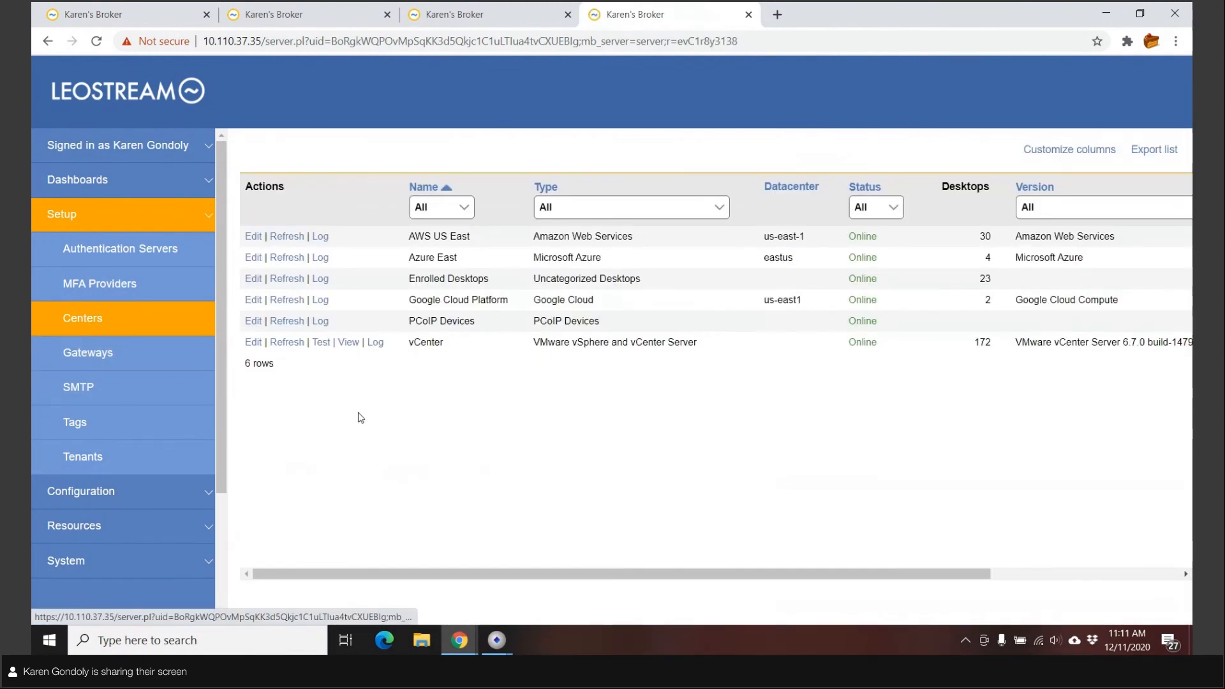
- View the vCenter center's VMware vSphere page, and return to the Default protocol plan in the first broker session
{"action": "left_click", "coordinate": [348, 343]}
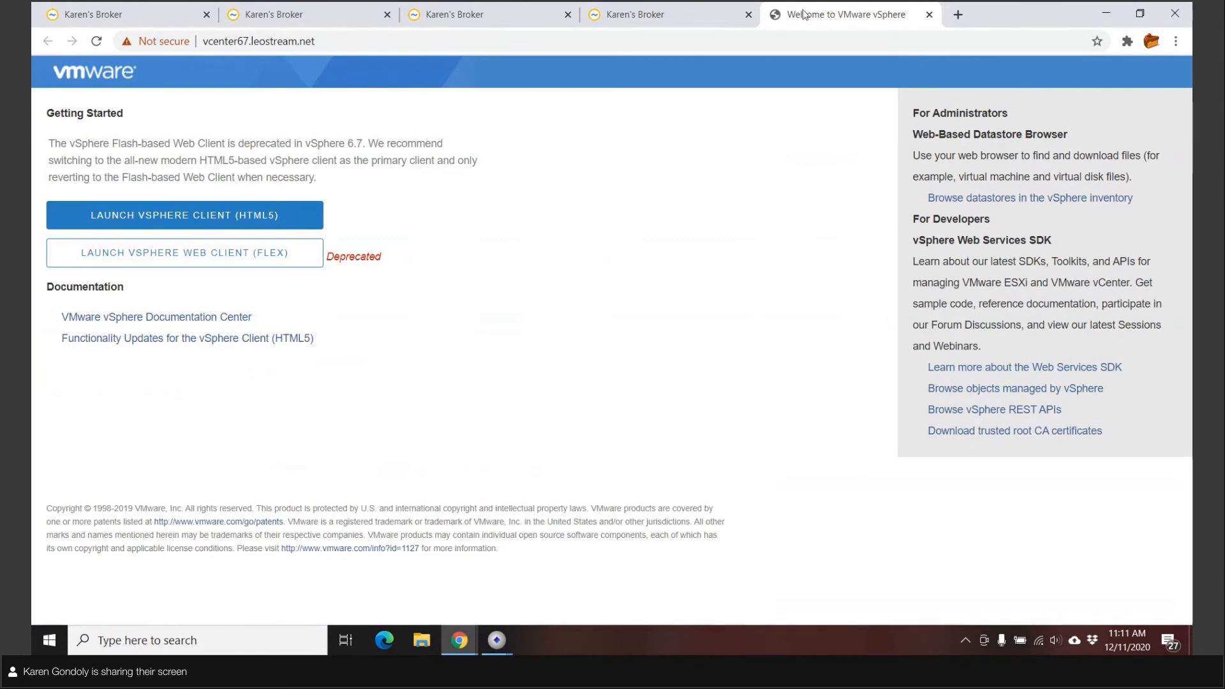
{"action": "left_click", "coordinate": [644, 14]}
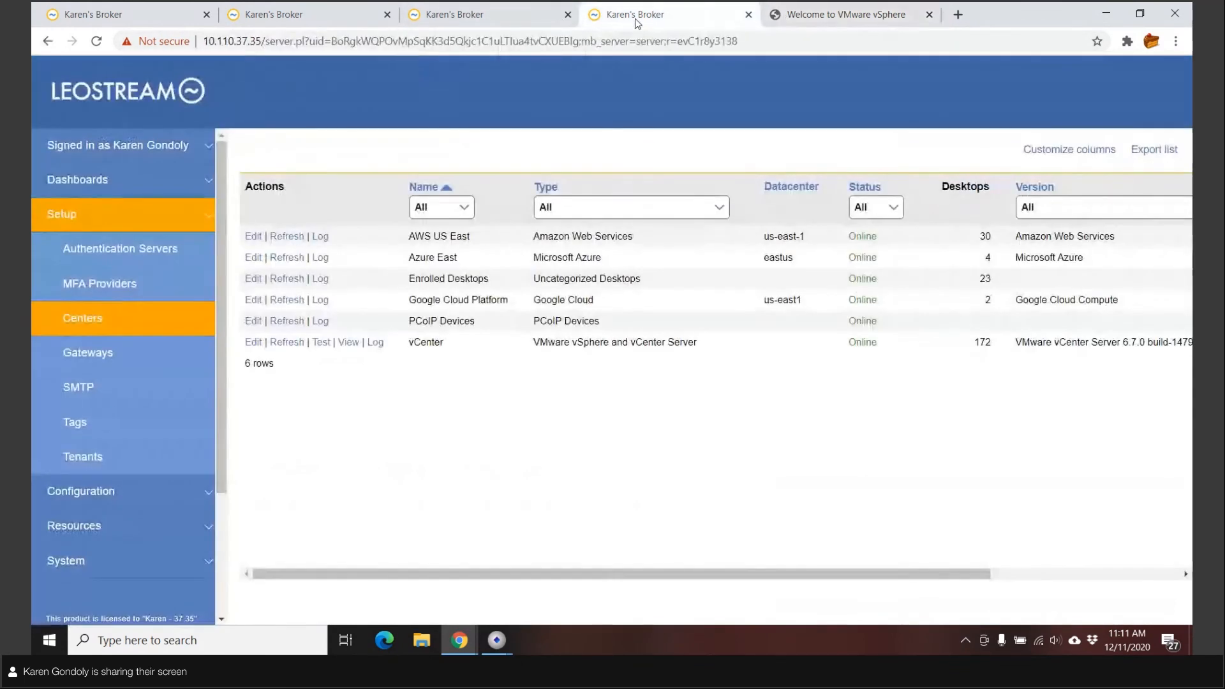
{"action": "left_click", "coordinate": [134, 14]}
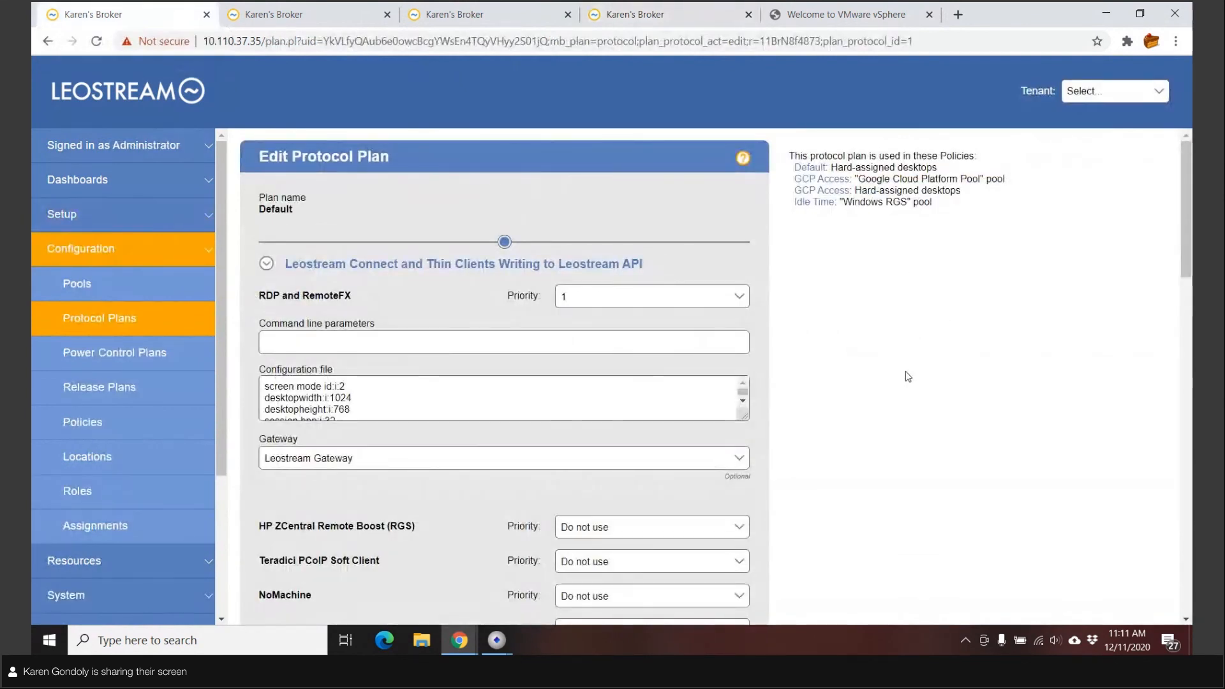